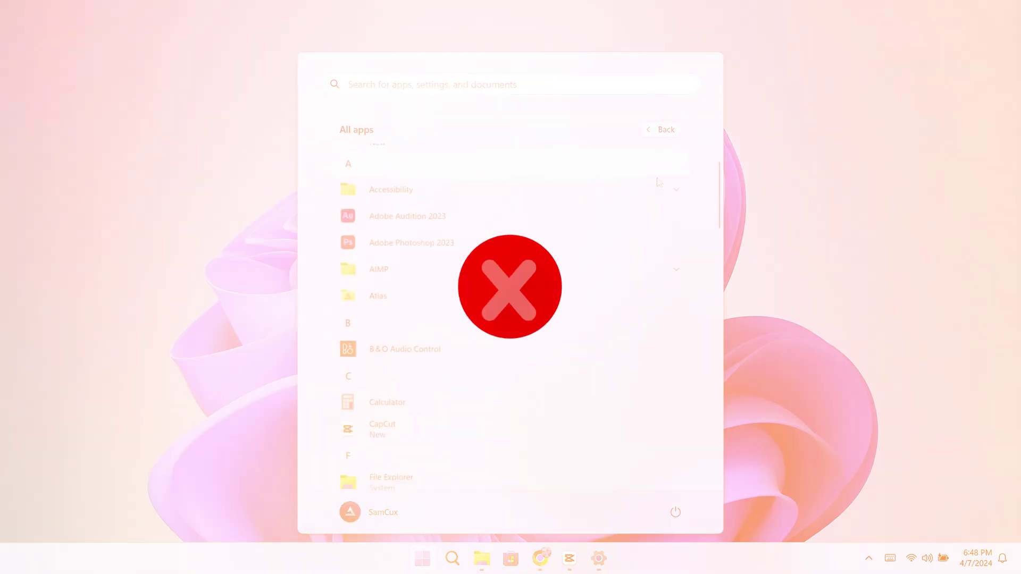
{"action": "scroll", "coordinate": [658, 183], "scroll_direction": "down", "scroll_amount": 1}
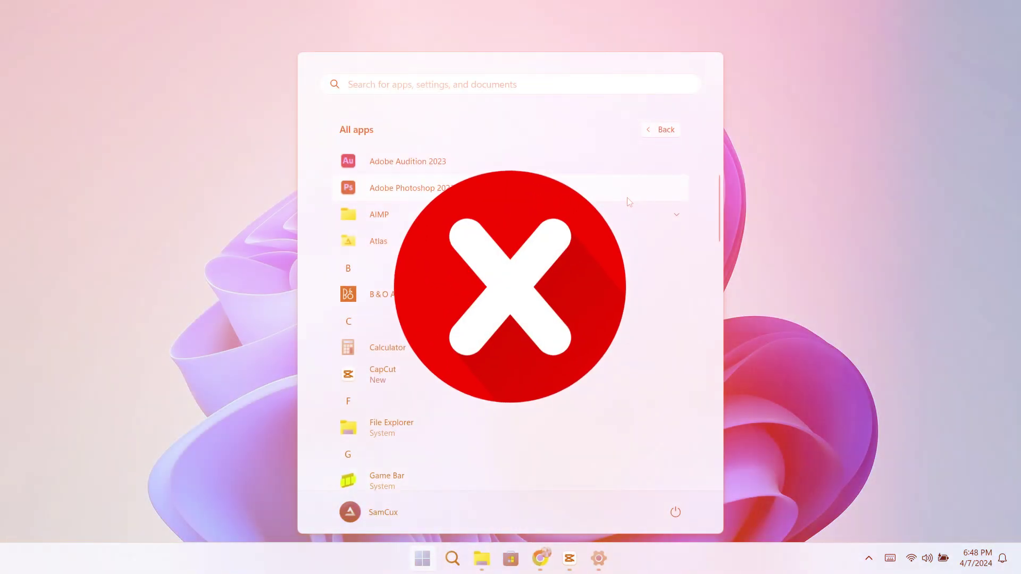
{"action": "scroll", "coordinate": [627, 197], "scroll_direction": "down", "scroll_amount": 3}
{"action": "scroll", "coordinate": [627, 197], "scroll_direction": "down", "scroll_amount": 2}
{"action": "scroll", "coordinate": [627, 197], "scroll_direction": "down", "scroll_amount": 3}
{"action": "scroll", "coordinate": [610, 319], "scroll_direction": "down", "scroll_amount": 4}
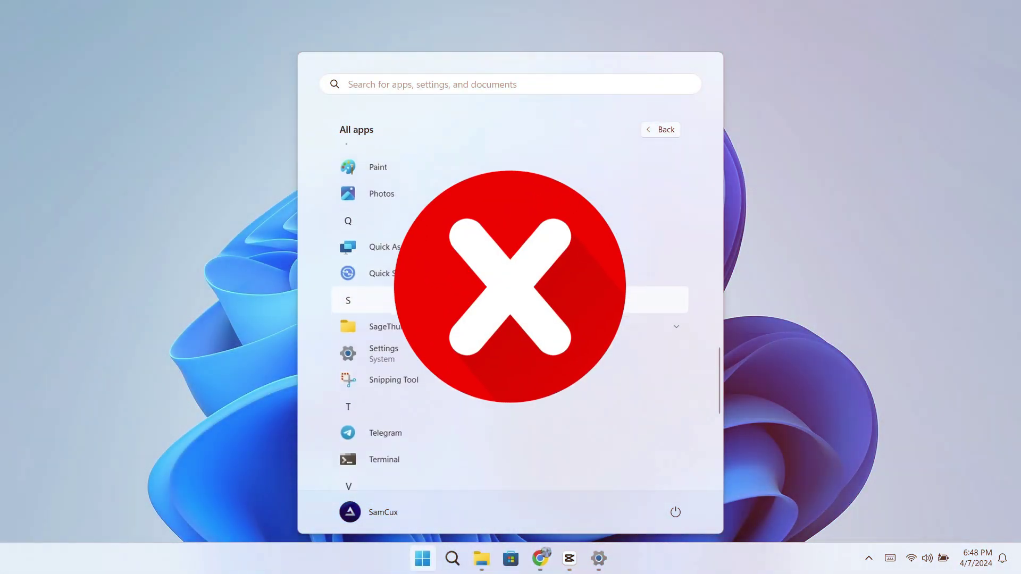
{"action": "scroll", "coordinate": [610, 319], "scroll_direction": "down", "scroll_amount": 3}
{"action": "scroll", "coordinate": [609, 314], "scroll_direction": "down", "scroll_amount": 2}
{"action": "scroll", "coordinate": [535, 357], "scroll_direction": "up", "scroll_amount": 3}
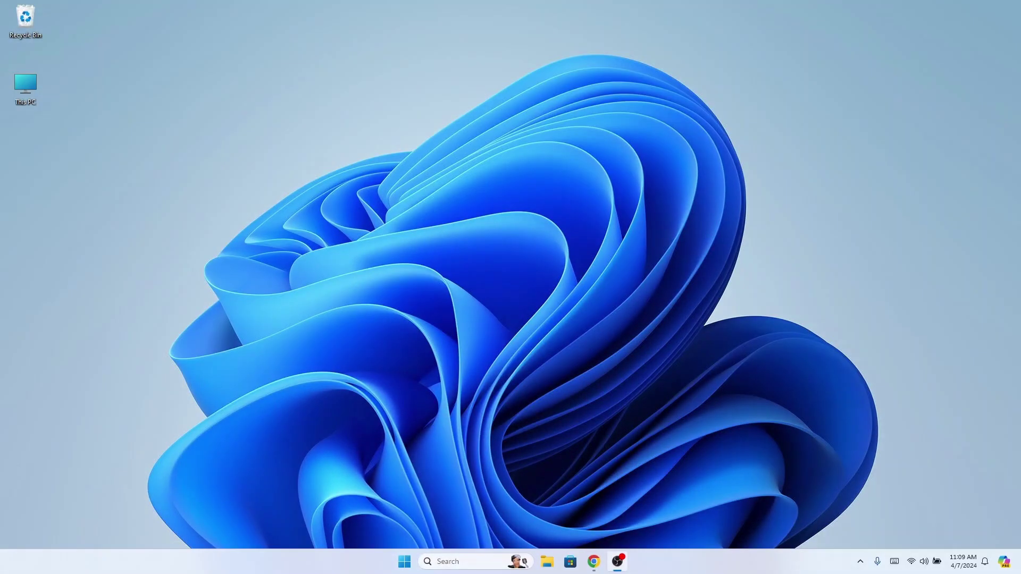
{"action": "mouse_move", "coordinate": [594, 561]}
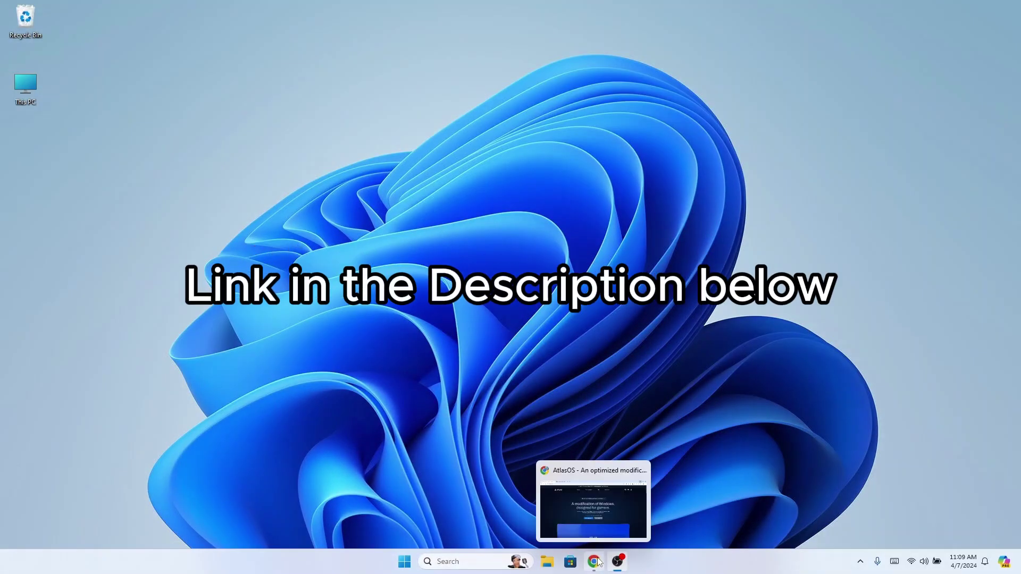
Download the Atlas Playbook and AME Wizard zips from atlasos.net viewed full screen
{"action": "left_click", "coordinate": [594, 561]}
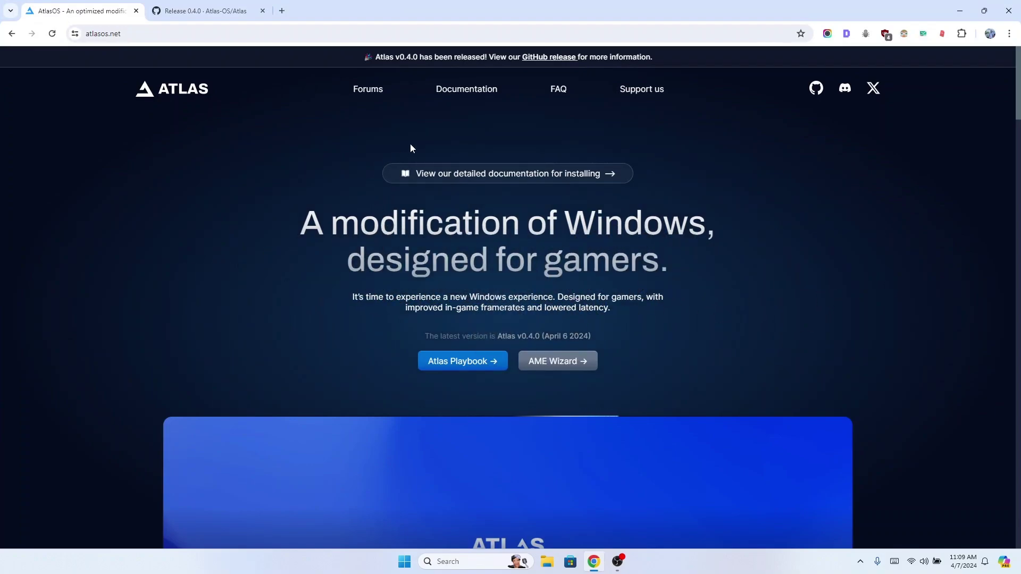
{"action": "key", "text": "F11"}
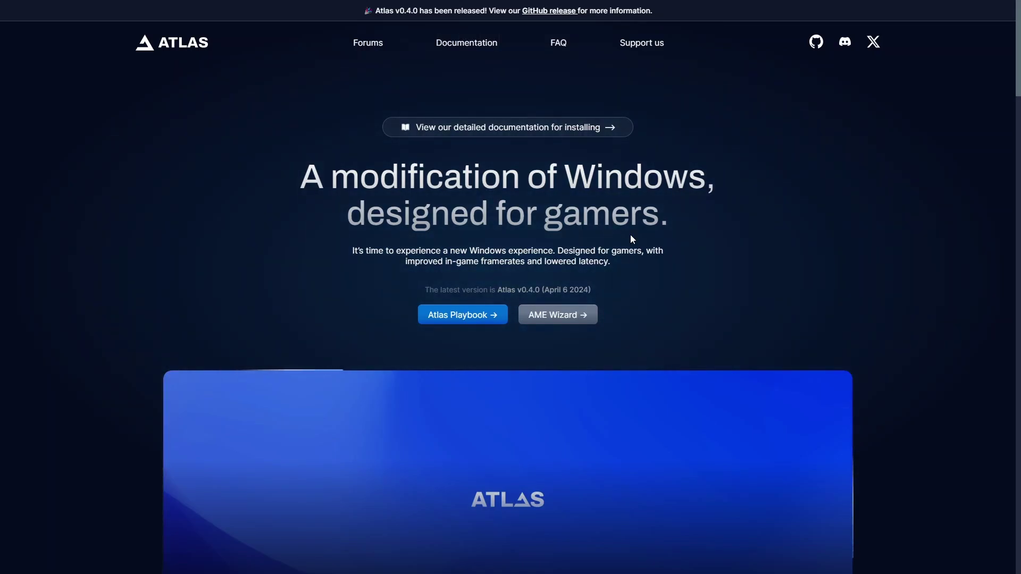
{"action": "scroll", "coordinate": [679, 306], "scroll_direction": "down", "scroll_amount": 4}
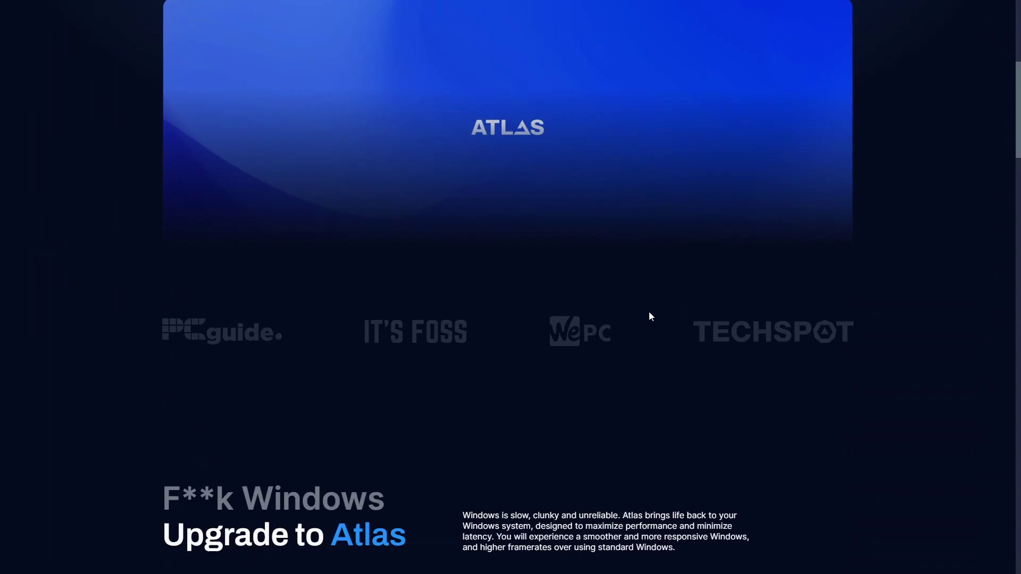
{"action": "scroll", "coordinate": [649, 313], "scroll_direction": "down", "scroll_amount": 3}
{"action": "scroll", "coordinate": [630, 319], "scroll_direction": "down", "scroll_amount": 3}
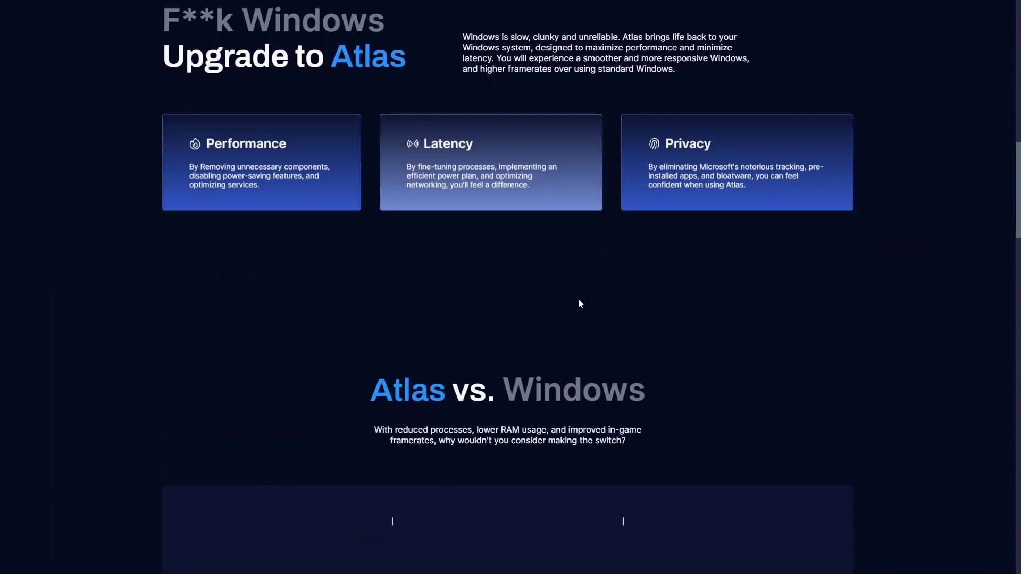
{"action": "scroll", "coordinate": [511, 313], "scroll_direction": "down", "scroll_amount": 1}
{"action": "scroll", "coordinate": [527, 321], "scroll_direction": "down", "scroll_amount": 3}
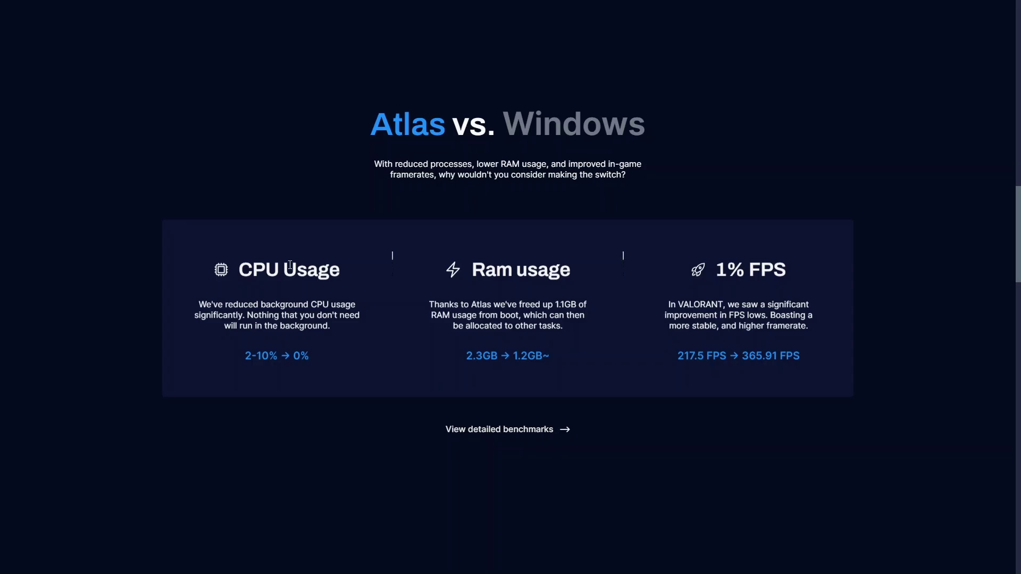
{"action": "scroll", "coordinate": [550, 353], "scroll_direction": "up", "scroll_amount": 8}
{"action": "scroll", "coordinate": [550, 353], "scroll_direction": "up", "scroll_amount": 5}
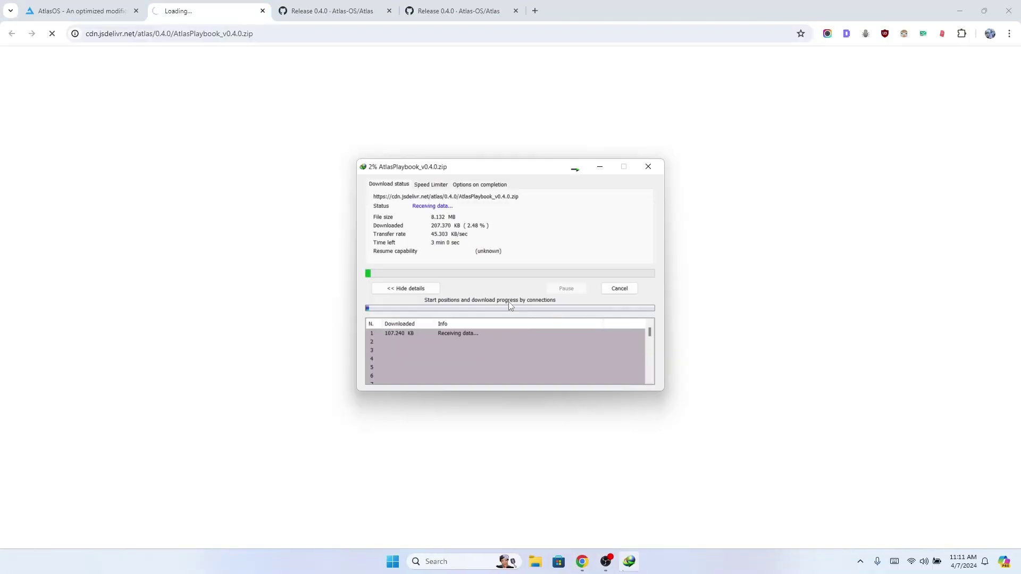
{"action": "left_click", "coordinate": [118, 15]}
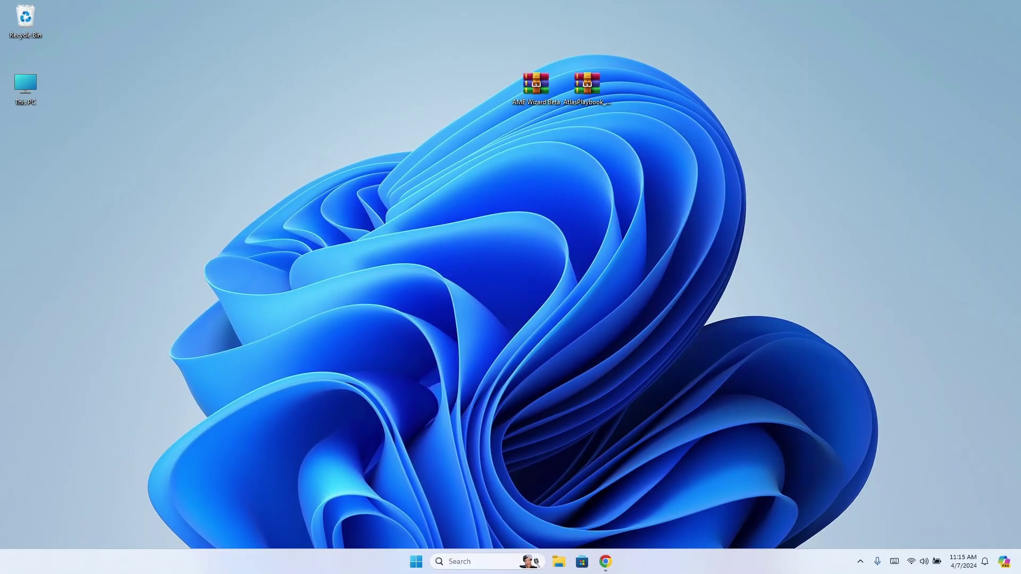
{"action": "right_click", "coordinate": [742, 564]}
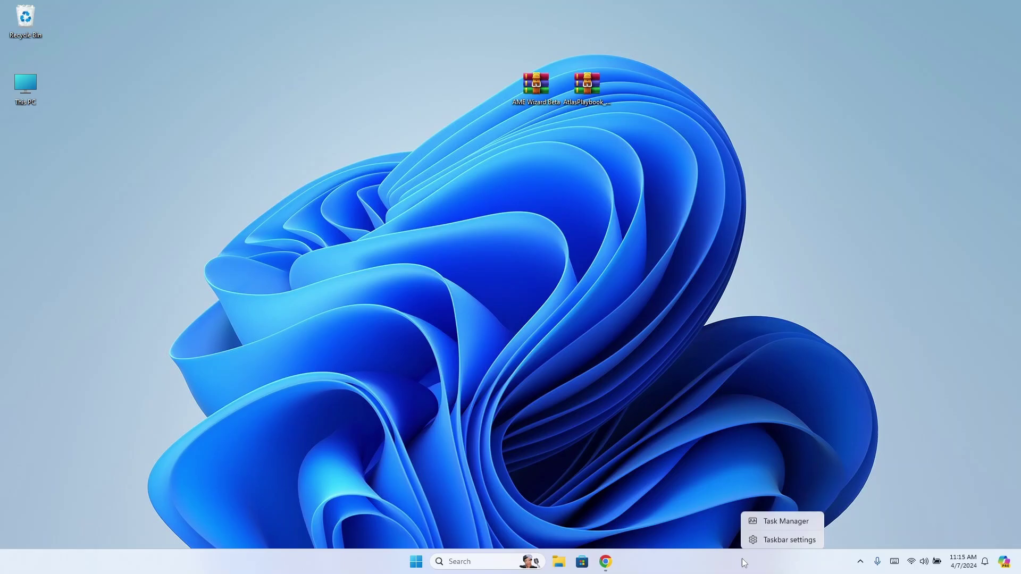
{"action": "left_click", "coordinate": [774, 521]}
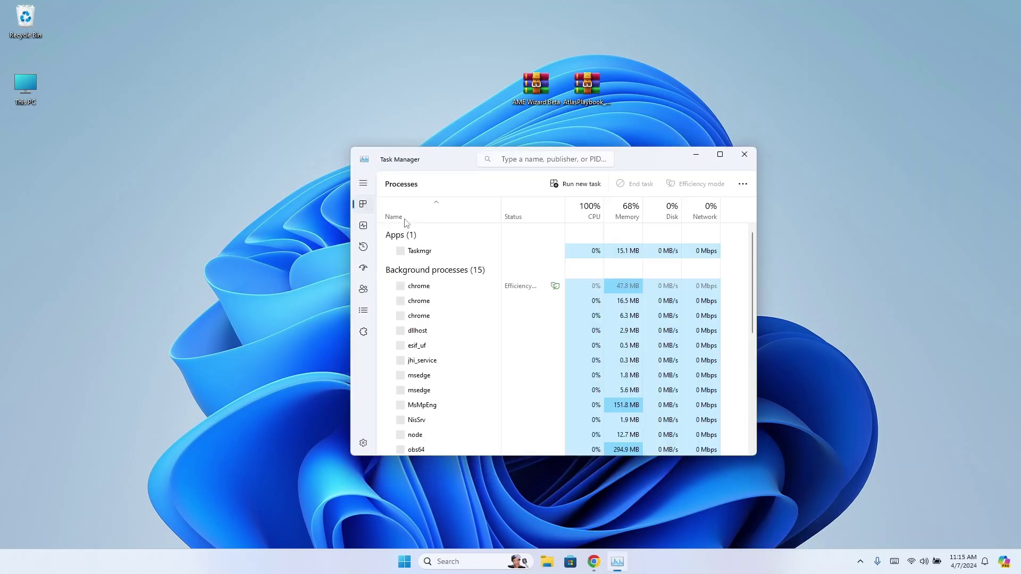
{"action": "left_click", "coordinate": [365, 226]}
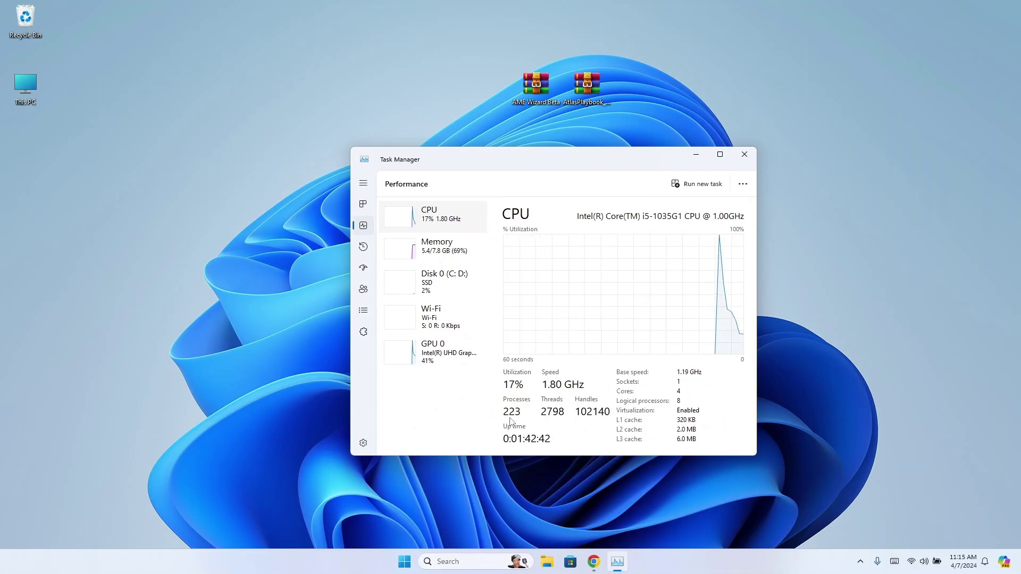
{"action": "key", "text": "alt+F4"}
{"action": "right_click", "coordinate": [694, 559]}
{"action": "key", "text": "Escape"}
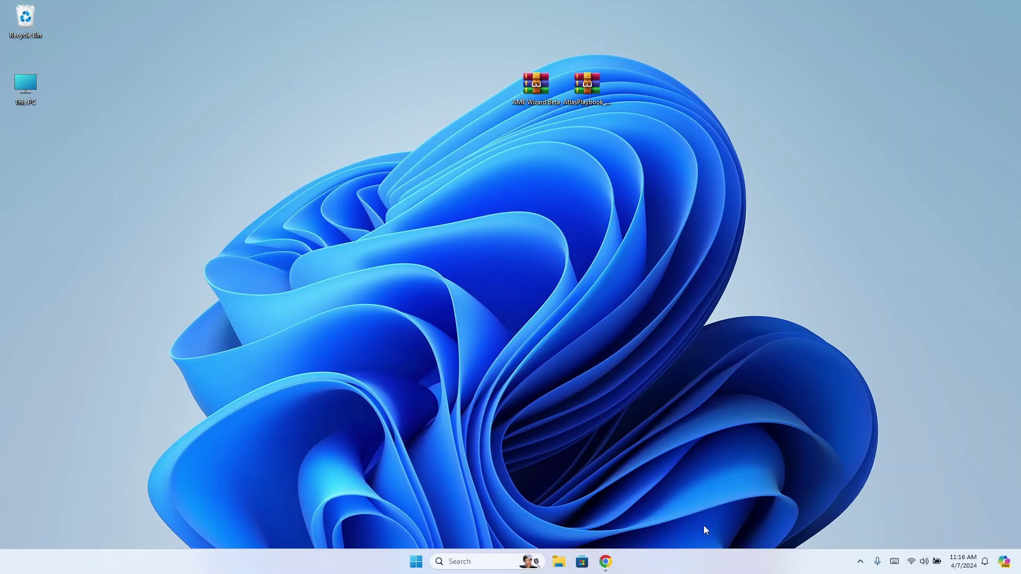
{"action": "left_click", "coordinate": [369, 228]}
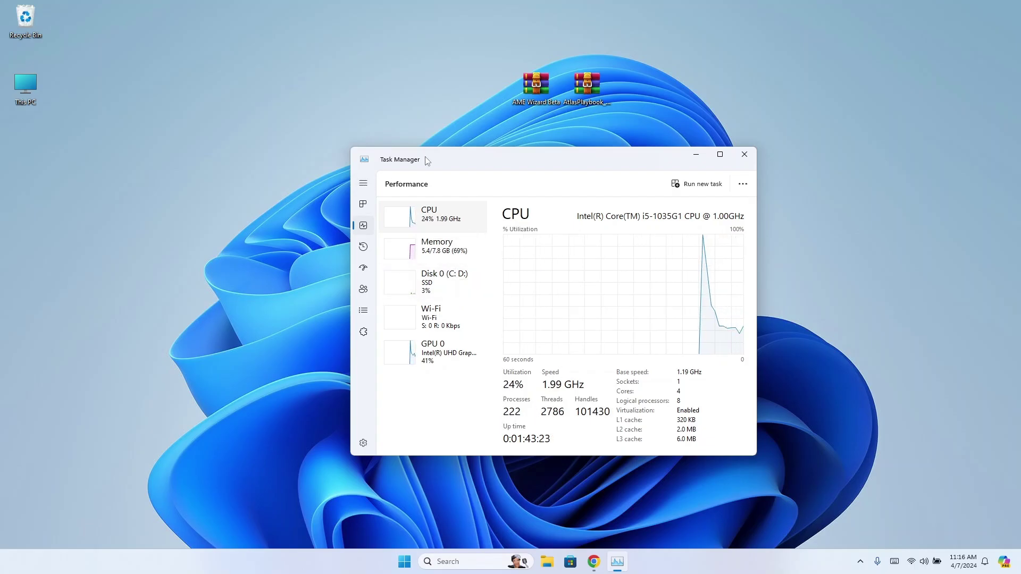
{"action": "left_click", "coordinate": [747, 155]}
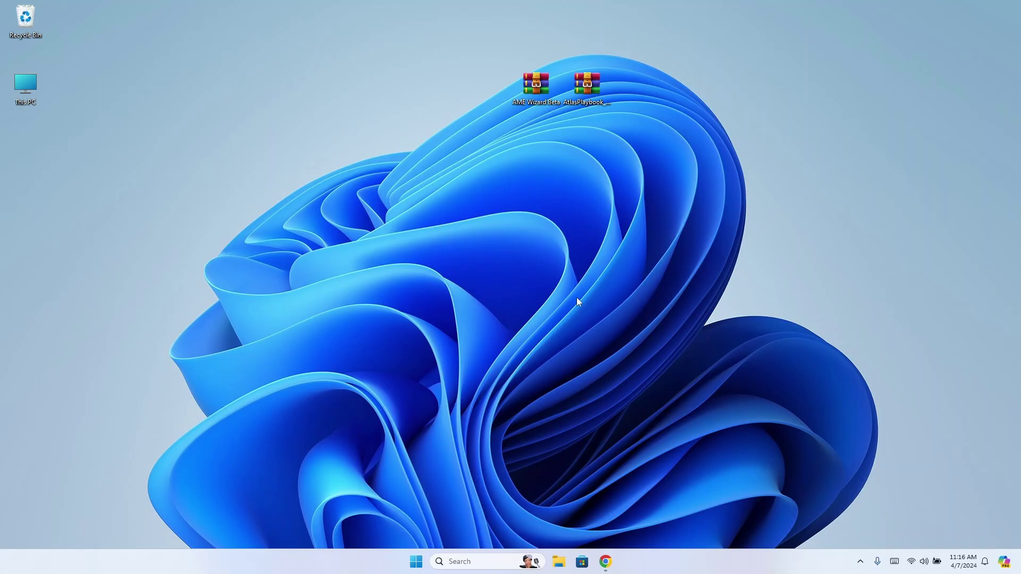
Extract the archives into their own folders with WinRAR and launch AME Wizard Beta.exe
{"action": "right_click", "coordinate": [526, 88]}
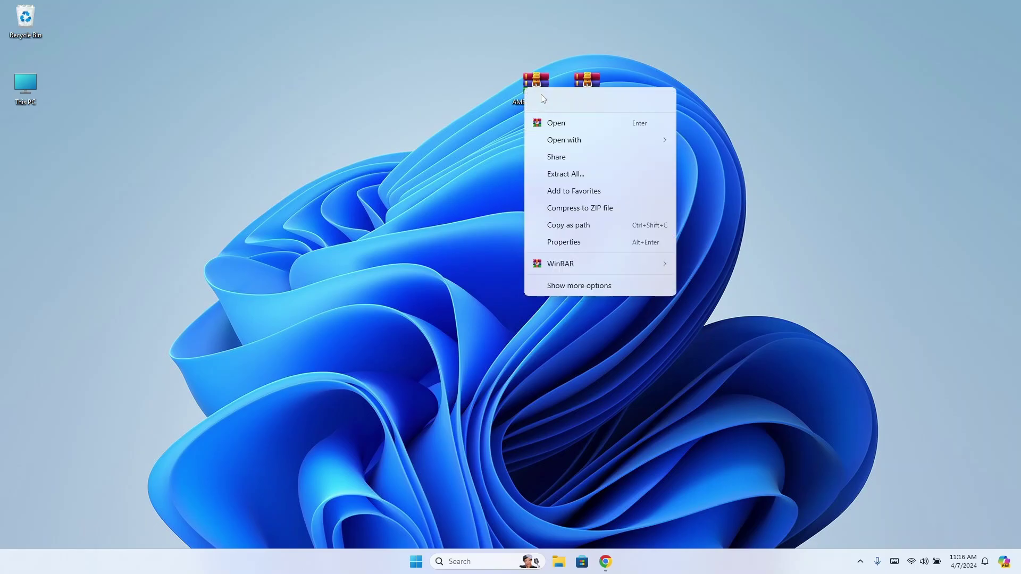
{"action": "mouse_move", "coordinate": [560, 263]}
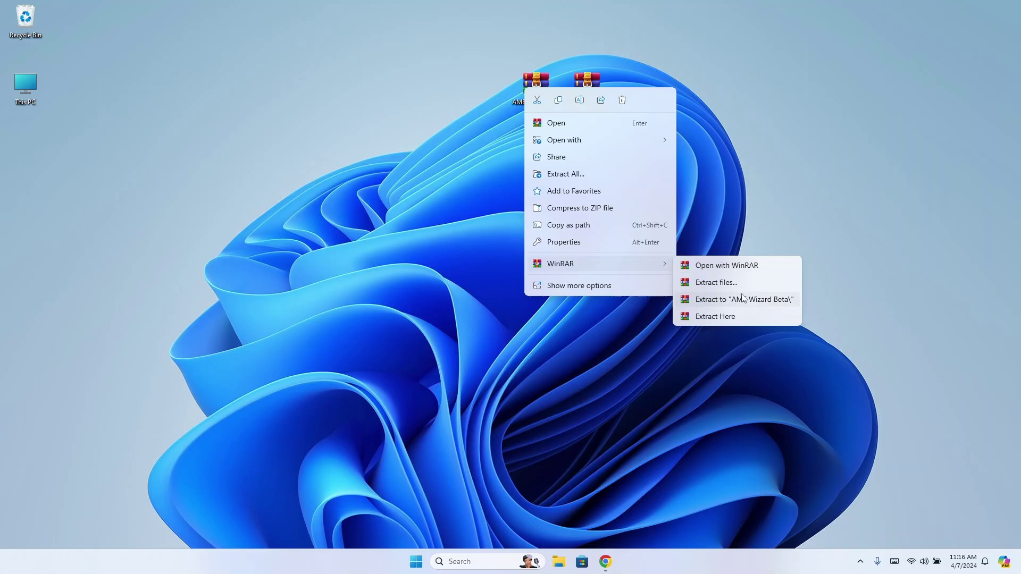
{"action": "left_click", "coordinate": [742, 299]}
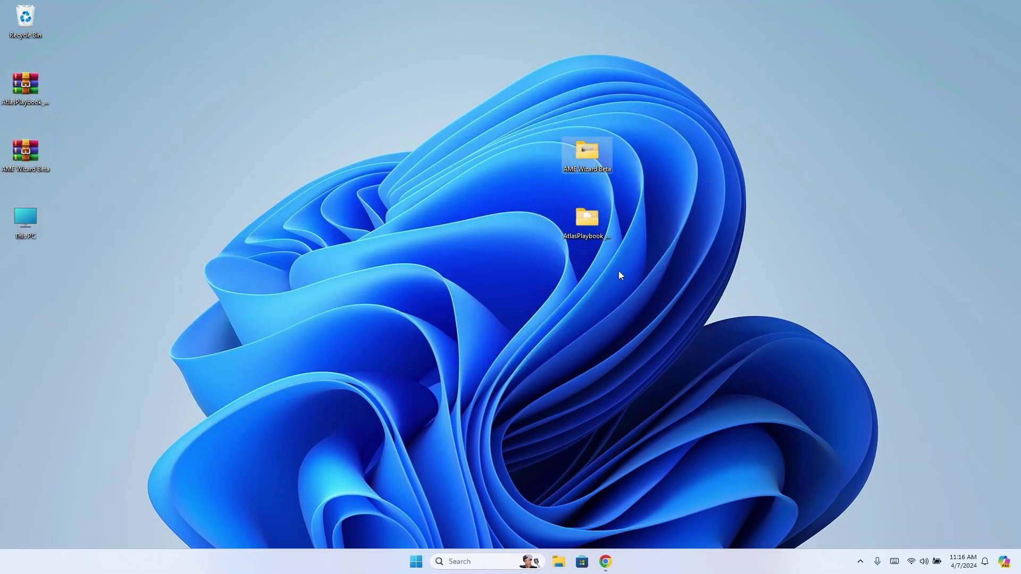
{"action": "double_click", "coordinate": [587, 153]}
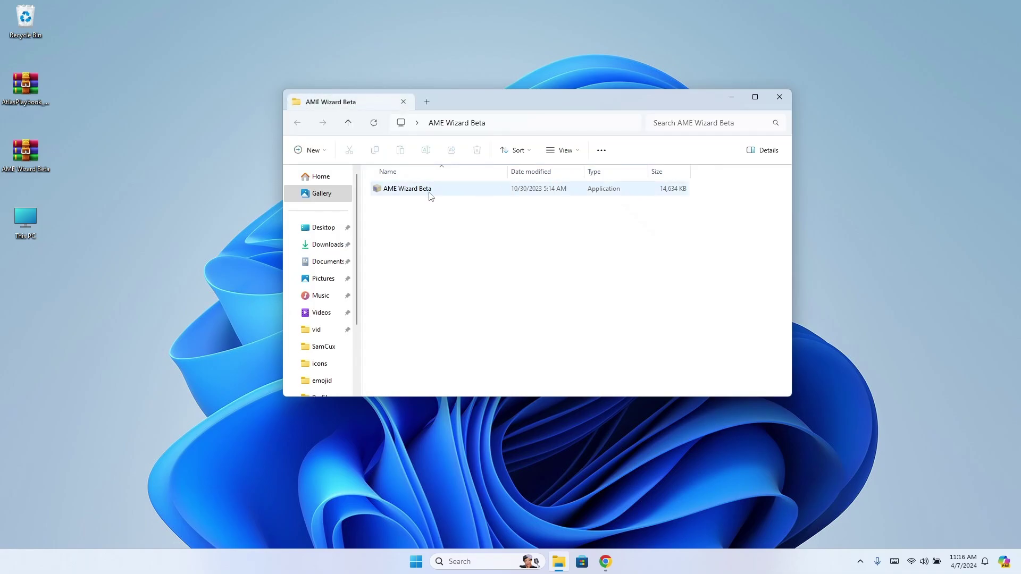
{"action": "double_click", "coordinate": [428, 194]}
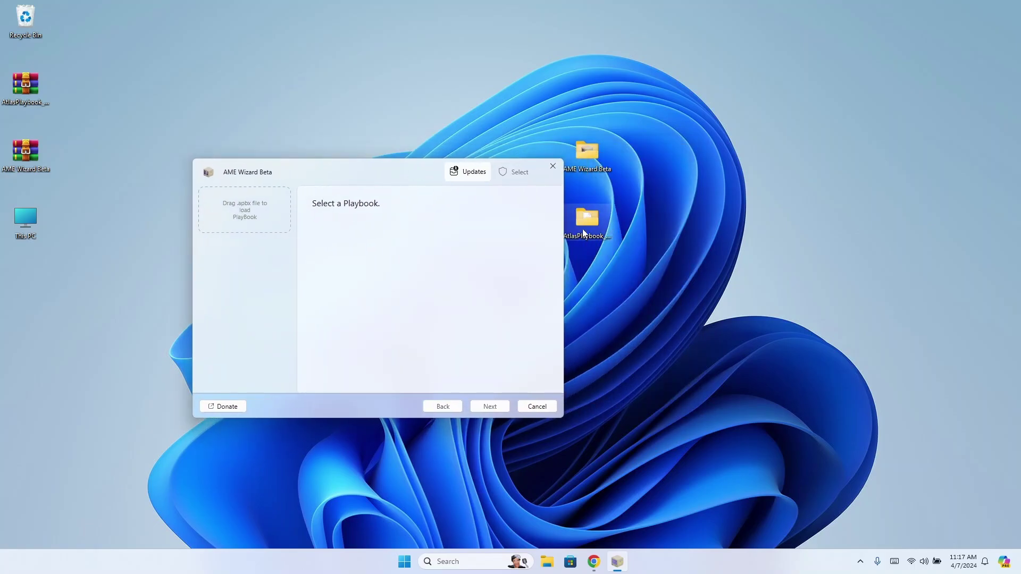
Drag AtlasPlaybook_v0.4.0.apbx from its folder into AME Wizard to load it
{"action": "double_click", "coordinate": [608, 243]}
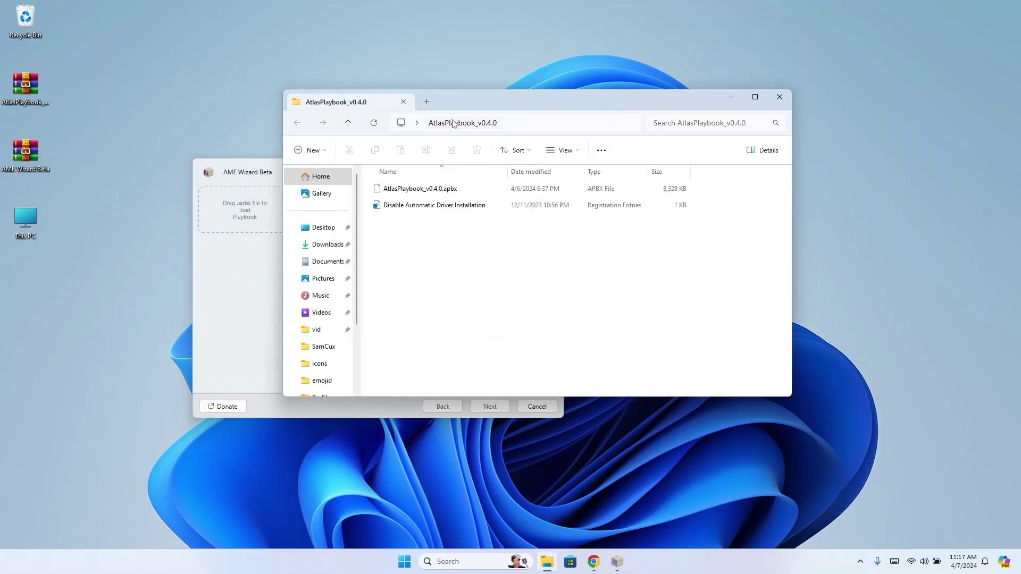
{"action": "left_click", "coordinate": [438, 205]}
{"action": "left_click_drag", "start_coordinate": [445, 194], "coordinate": [246, 221]}
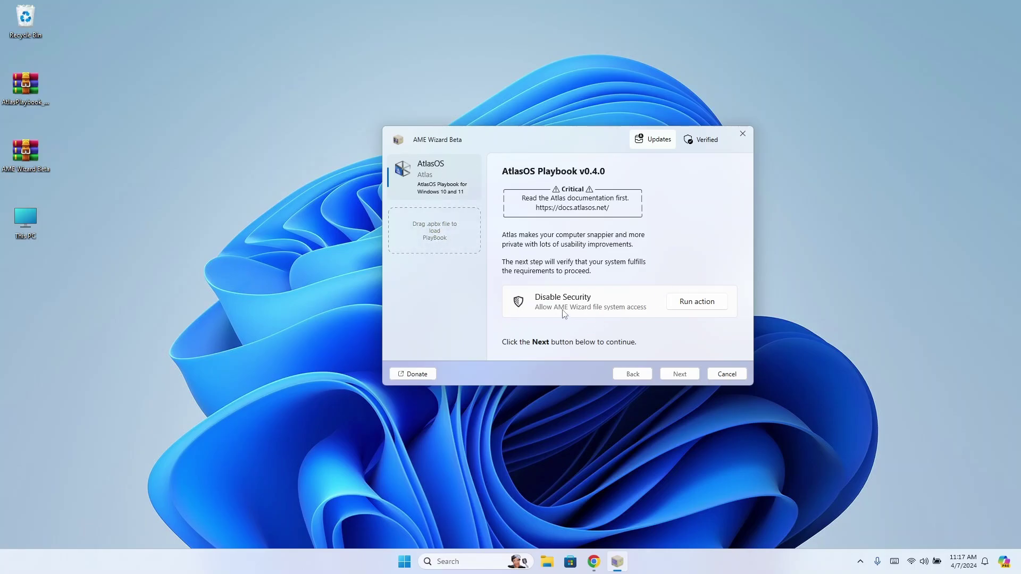
Run Disable Security, turn off real-time protection in Windows Security, and close the check once disabled
{"action": "left_click", "coordinate": [698, 306]}
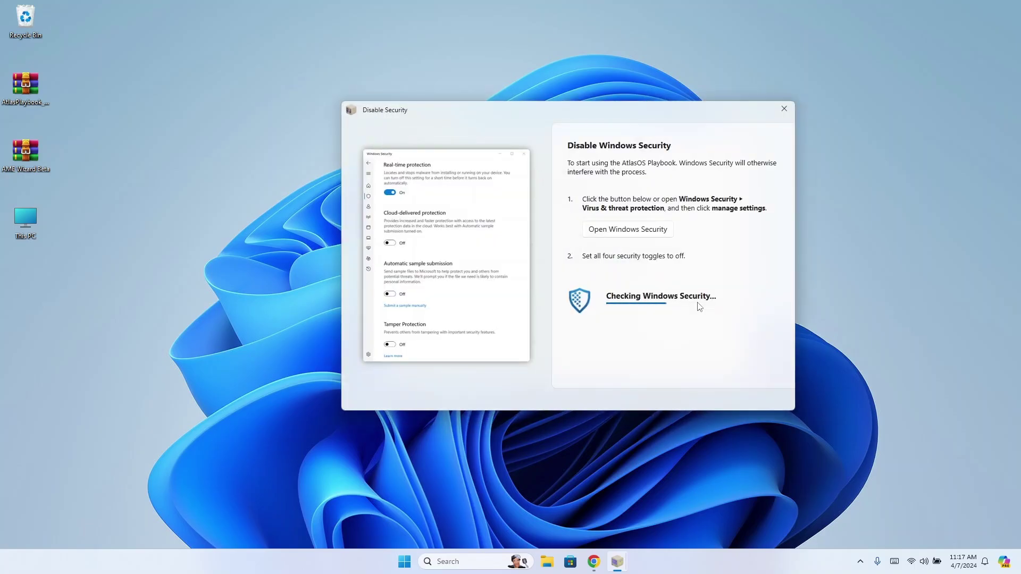
{"action": "left_click", "coordinate": [629, 233]}
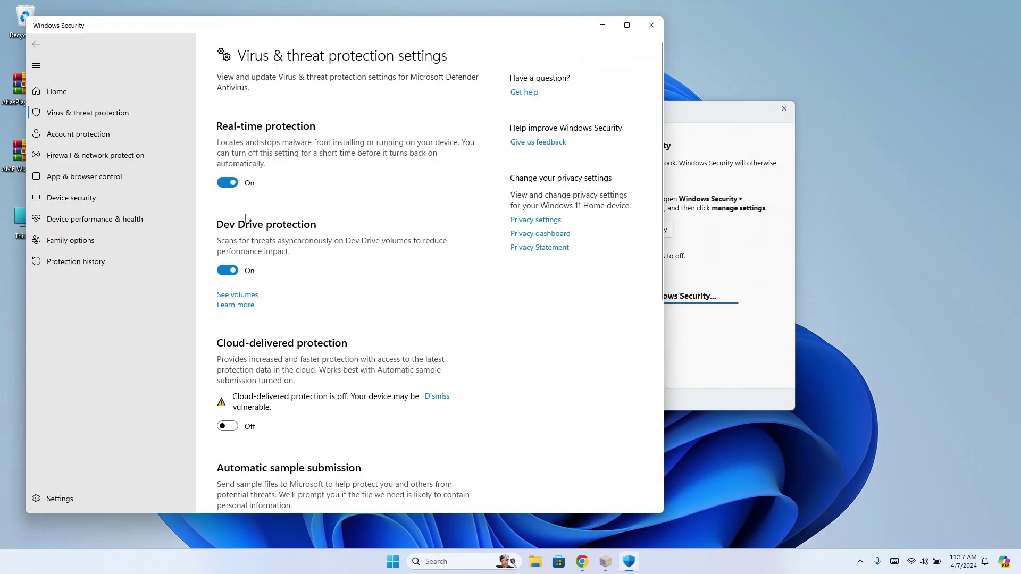
{"action": "left_click", "coordinate": [227, 183]}
{"action": "scroll", "coordinate": [233, 311], "scroll_direction": "down", "scroll_amount": 5}
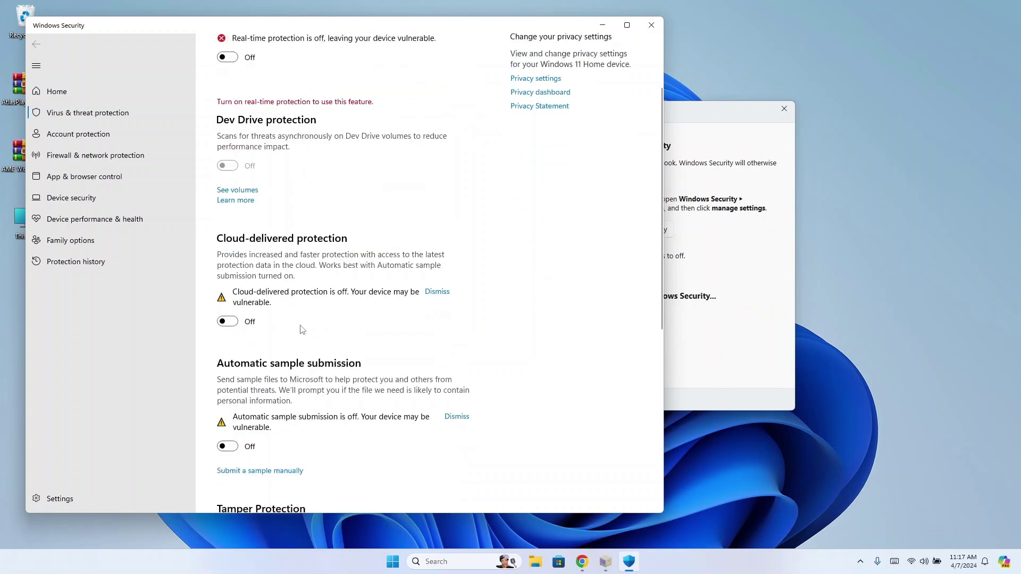
{"action": "scroll", "coordinate": [304, 368], "scroll_direction": "down", "scroll_amount": 1}
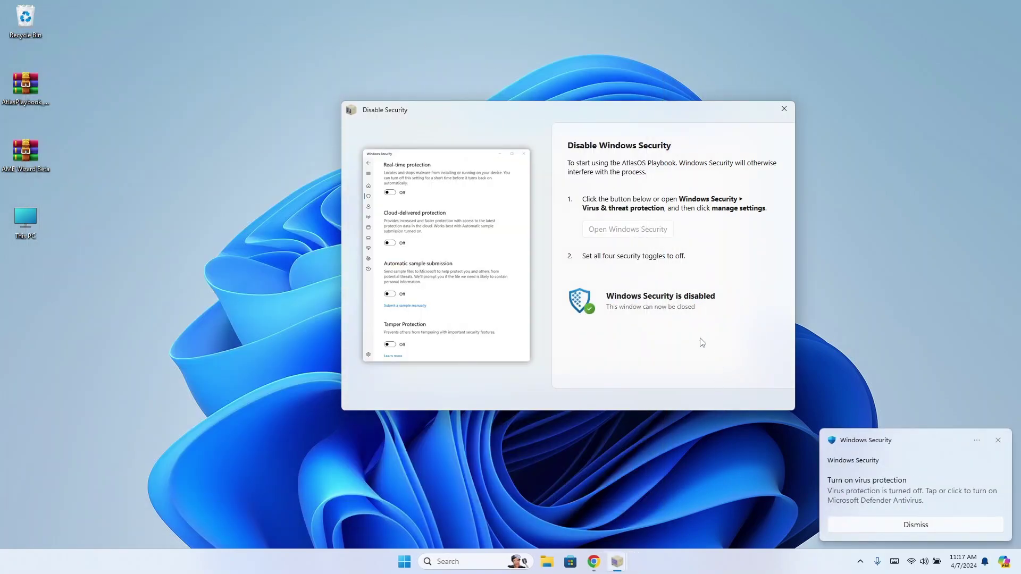
{"action": "left_click", "coordinate": [785, 109]}
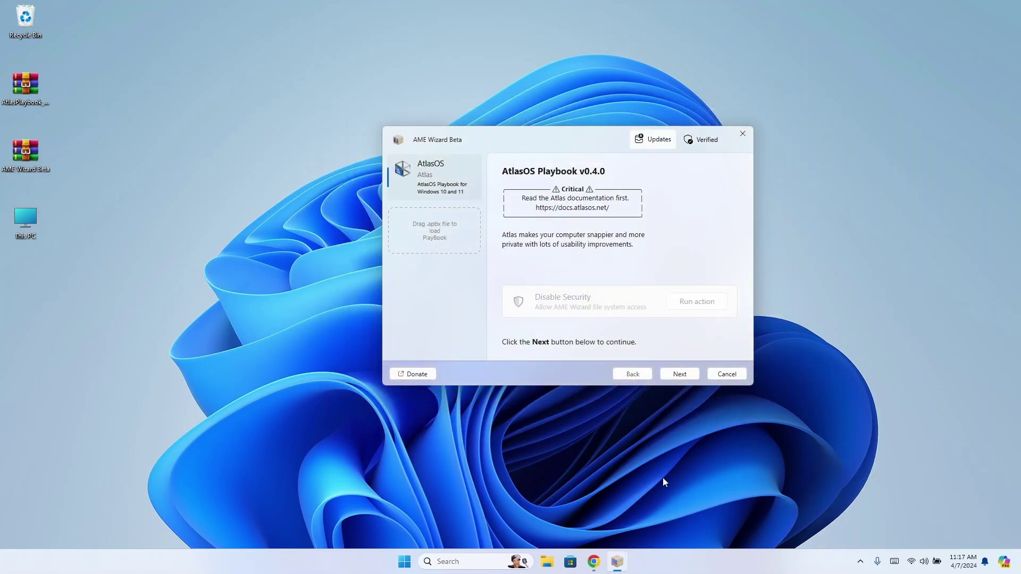
Advance past the requirements check and agree to the AtlasOS playbook license agreements
{"action": "left_click", "coordinate": [680, 374]}
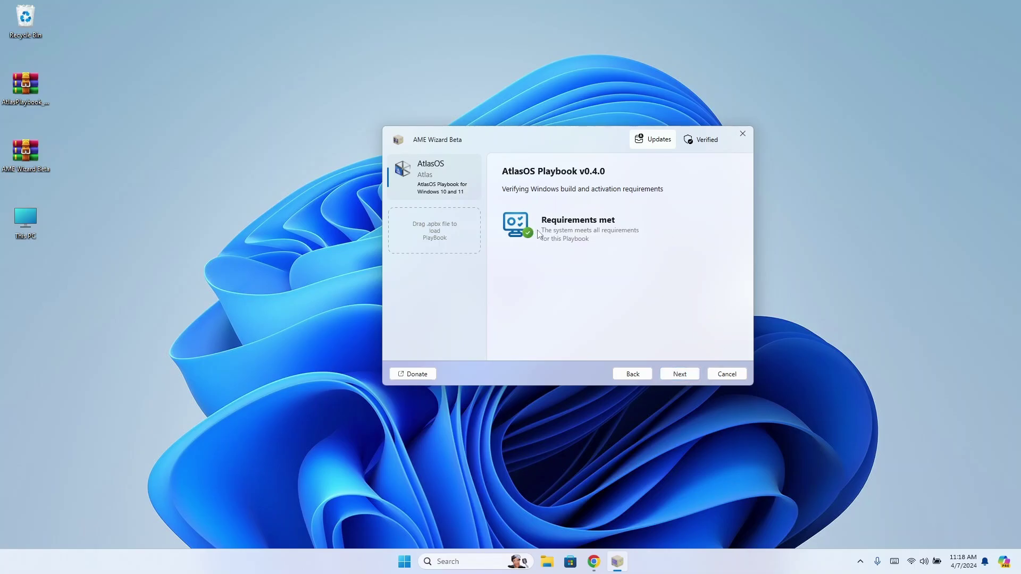
{"action": "left_click", "coordinate": [680, 373]}
{"action": "scroll", "coordinate": [639, 271], "scroll_direction": "down", "scroll_amount": 3}
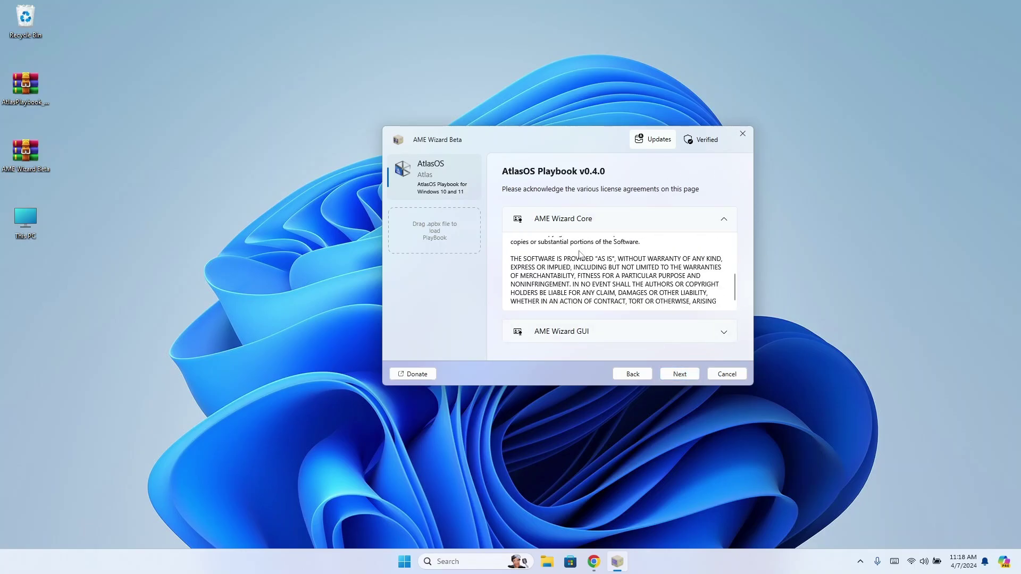
{"action": "scroll", "coordinate": [654, 288], "scroll_direction": "down", "scroll_amount": 3}
{"action": "left_click", "coordinate": [693, 373]}
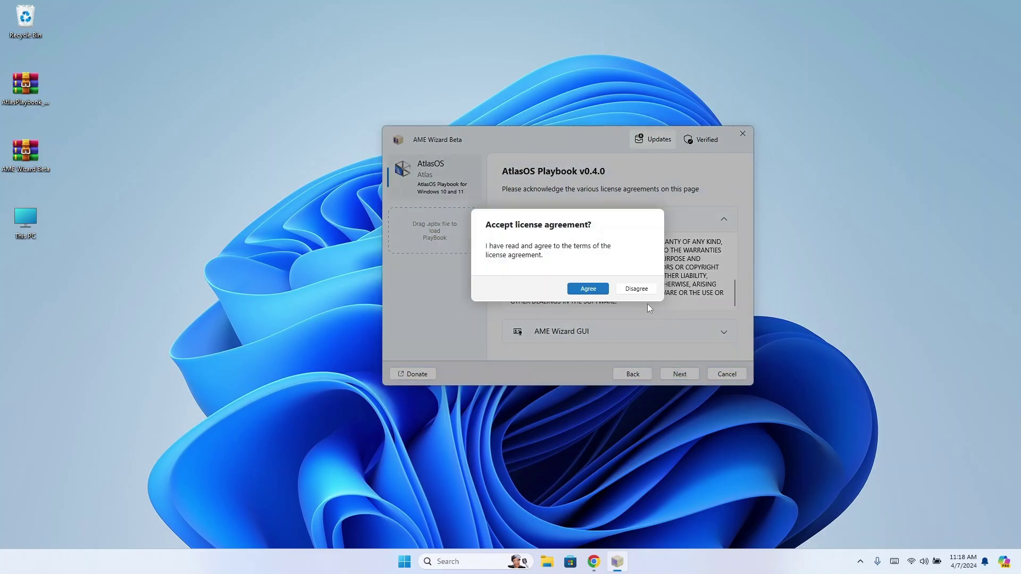
{"action": "left_click", "coordinate": [581, 291]}
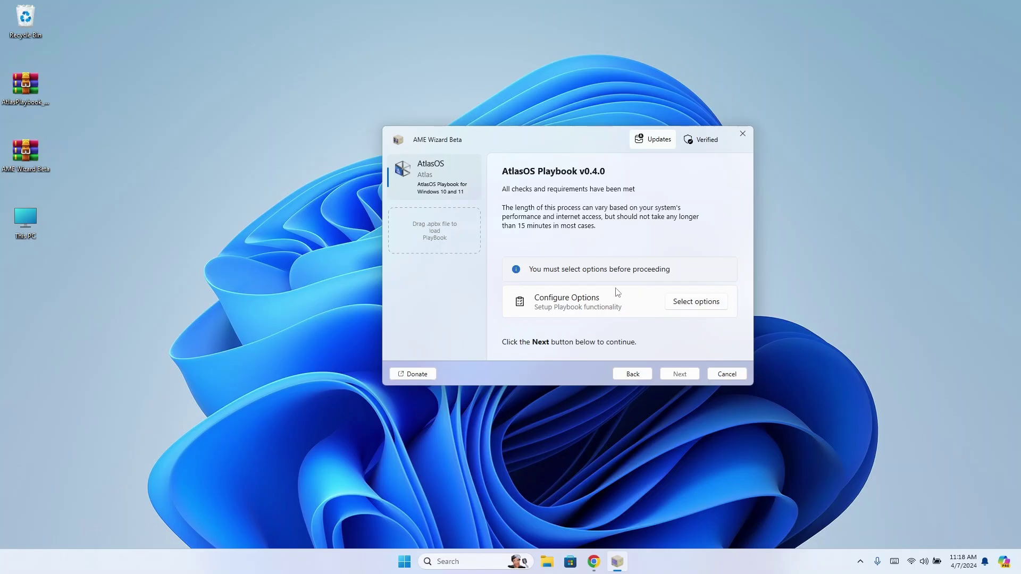
In Select options, keep Enable Defender and Default Windows Mitigations and continue
{"action": "left_click", "coordinate": [689, 308]}
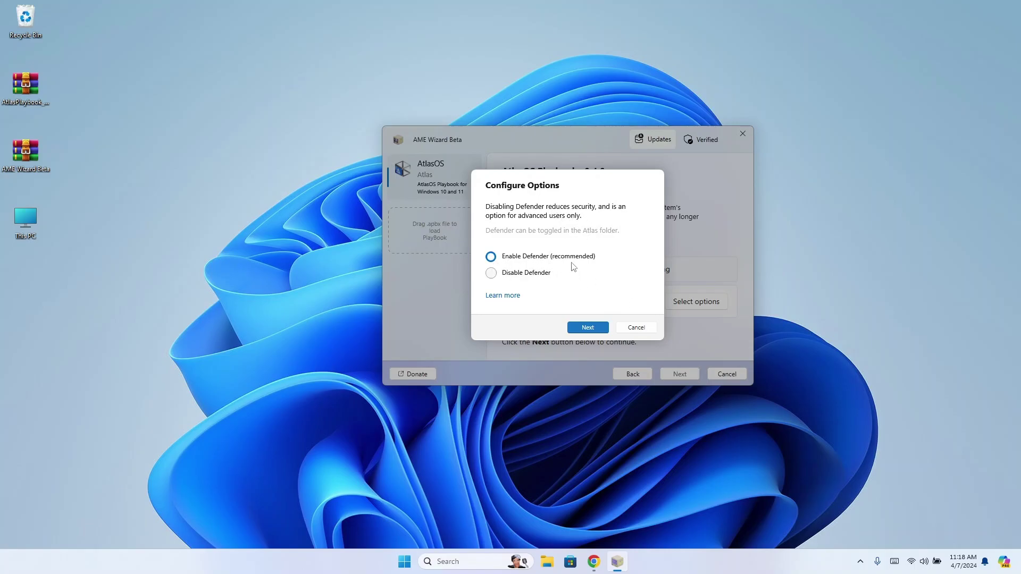
{"action": "left_click", "coordinate": [587, 327]}
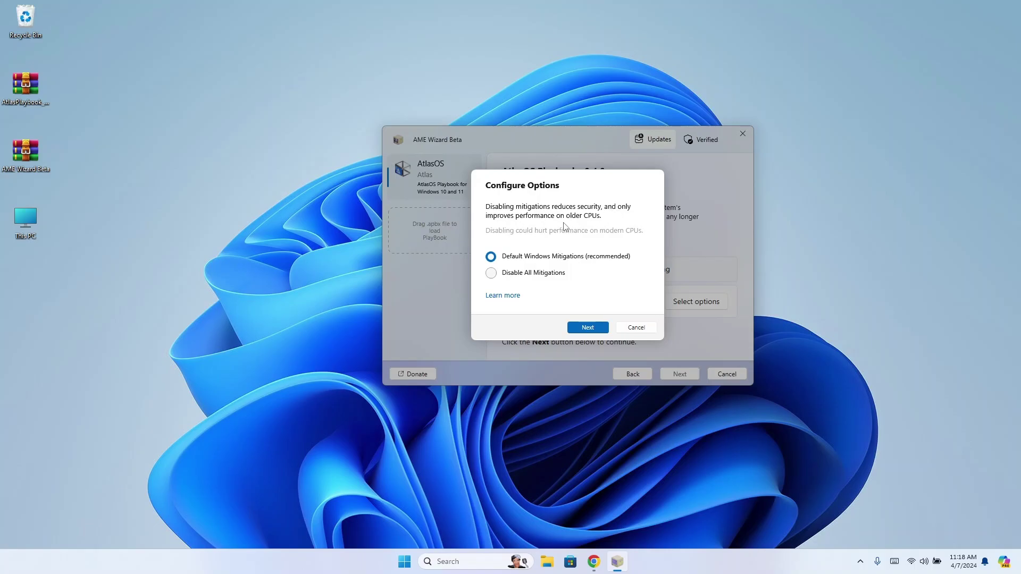
{"action": "left_click", "coordinate": [591, 330]}
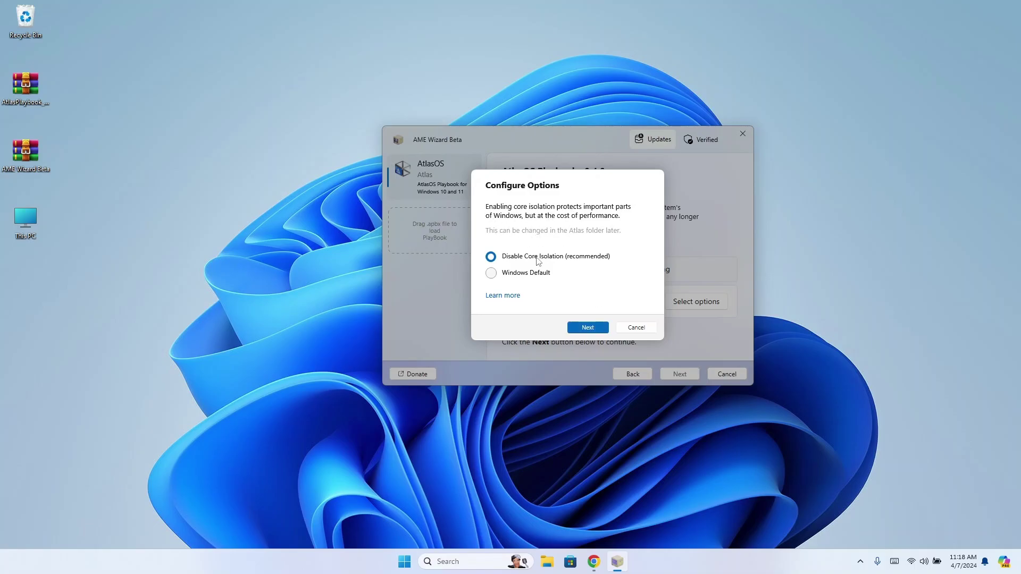
Keep core isolation disabled, untick Disable Bluetooth and Remove Snipping Tool App
{"action": "left_click", "coordinate": [592, 332]}
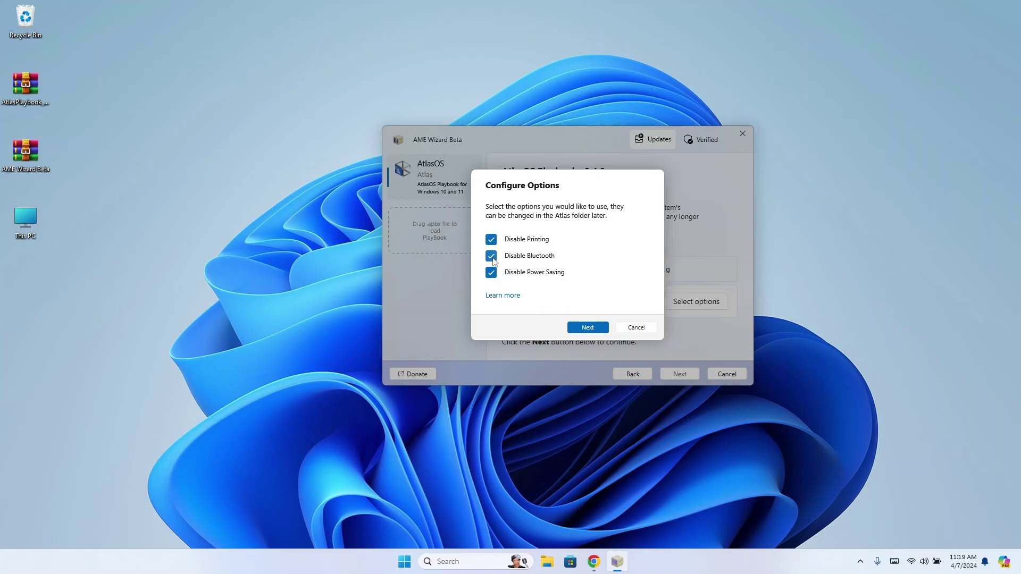
{"action": "left_click", "coordinate": [492, 259]}
{"action": "left_click", "coordinate": [589, 329]}
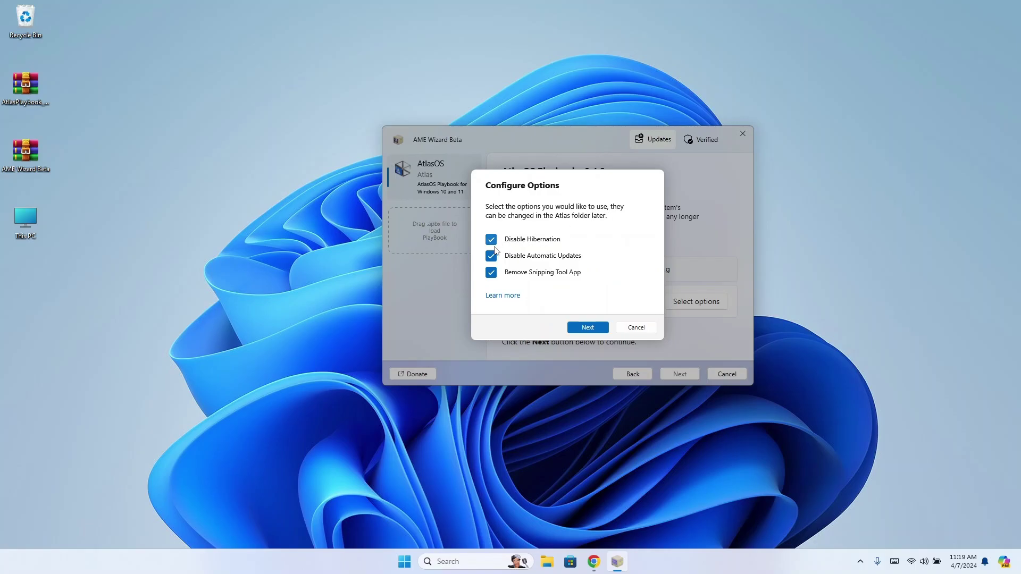
{"action": "left_click", "coordinate": [491, 274]}
Keep notifications and Microsoft Edge, skip Install a Browser, and confirm the options with OK
{"action": "left_click", "coordinate": [595, 329]}
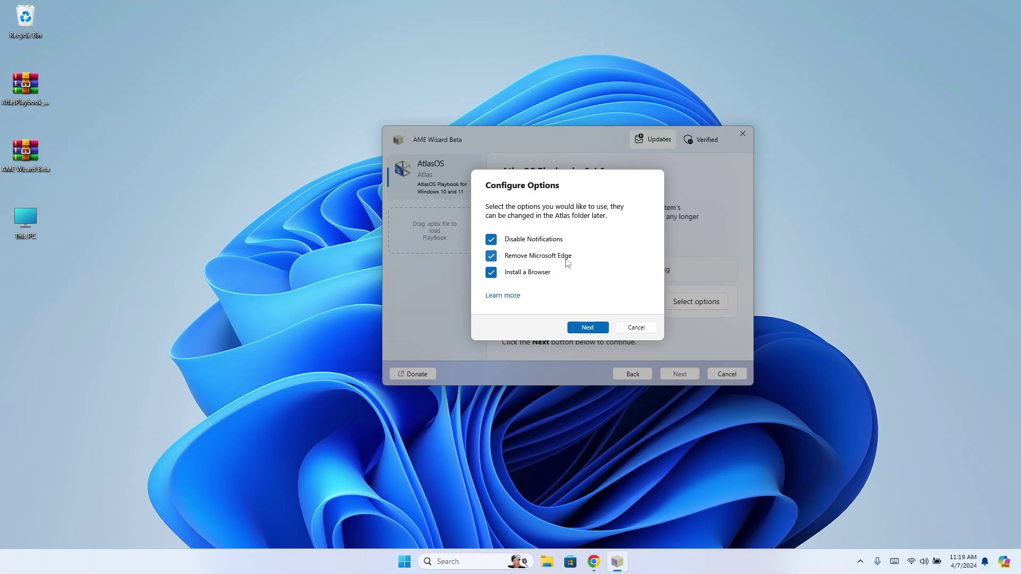
{"action": "left_click", "coordinate": [491, 239]}
{"action": "left_click", "coordinate": [492, 273]}
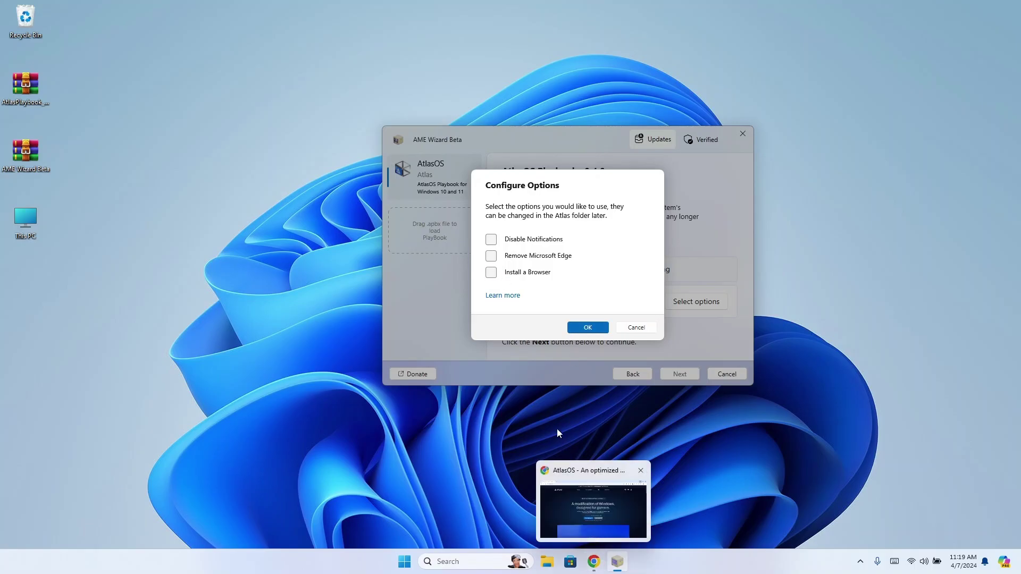
{"action": "left_click", "coordinate": [595, 332]}
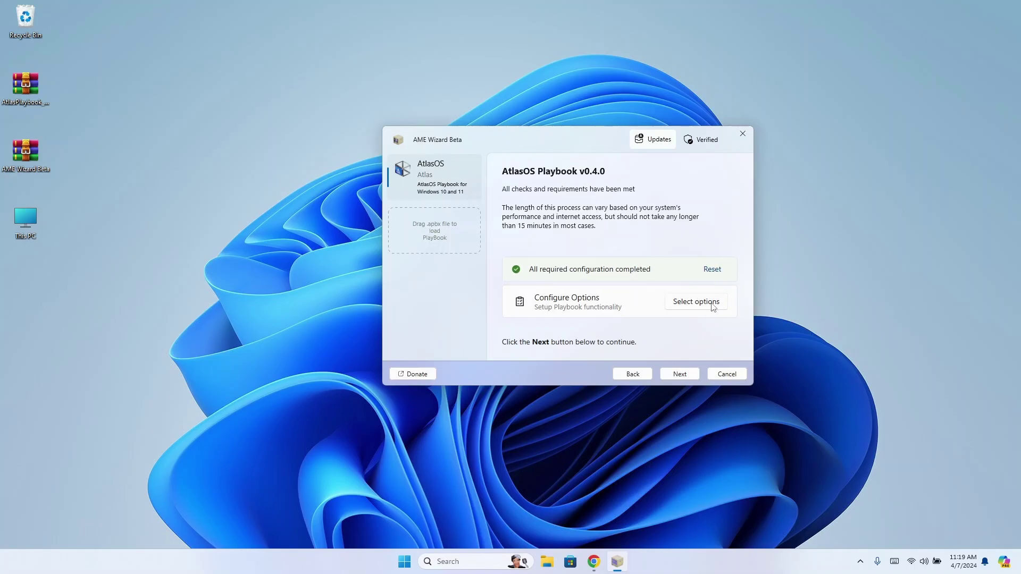
Start the AtlasOS playbook run and let it finish and restart the PC
{"action": "left_click", "coordinate": [689, 376]}
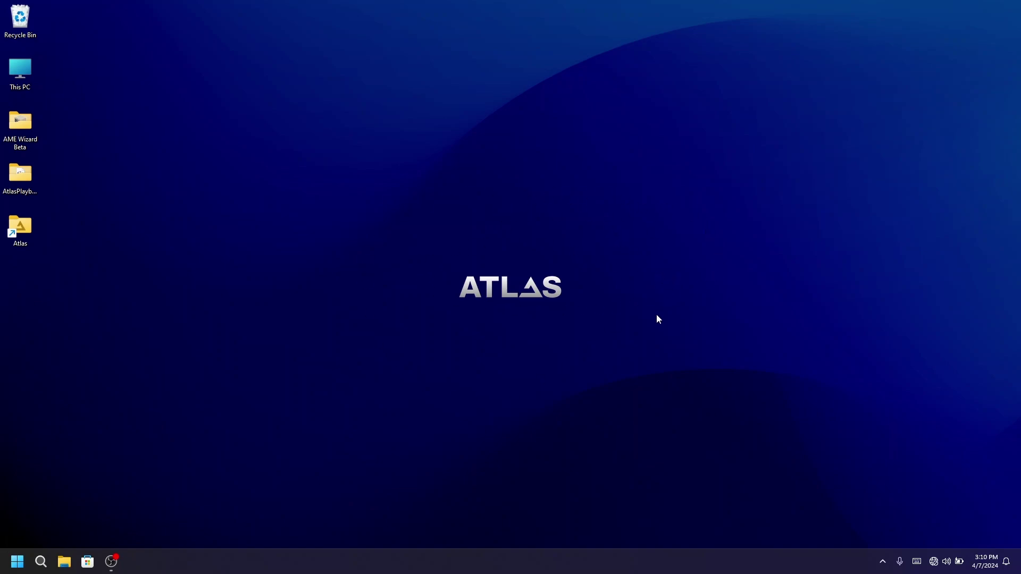
{"action": "left_click", "coordinate": [36, 563]}
{"action": "left_click", "coordinate": [17, 561]}
{"action": "right_click", "coordinate": [727, 571]}
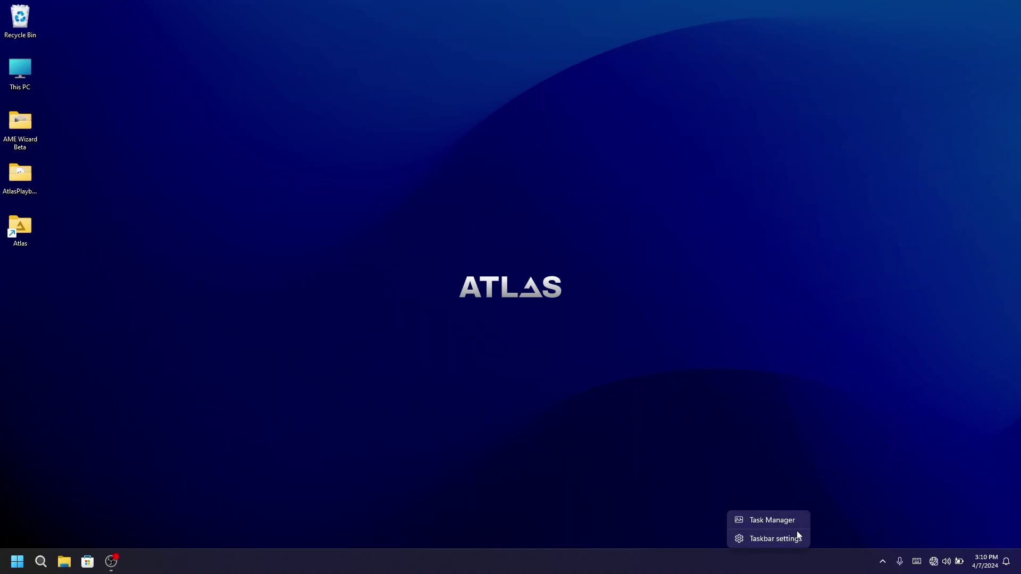
{"action": "left_click", "coordinate": [785, 520]}
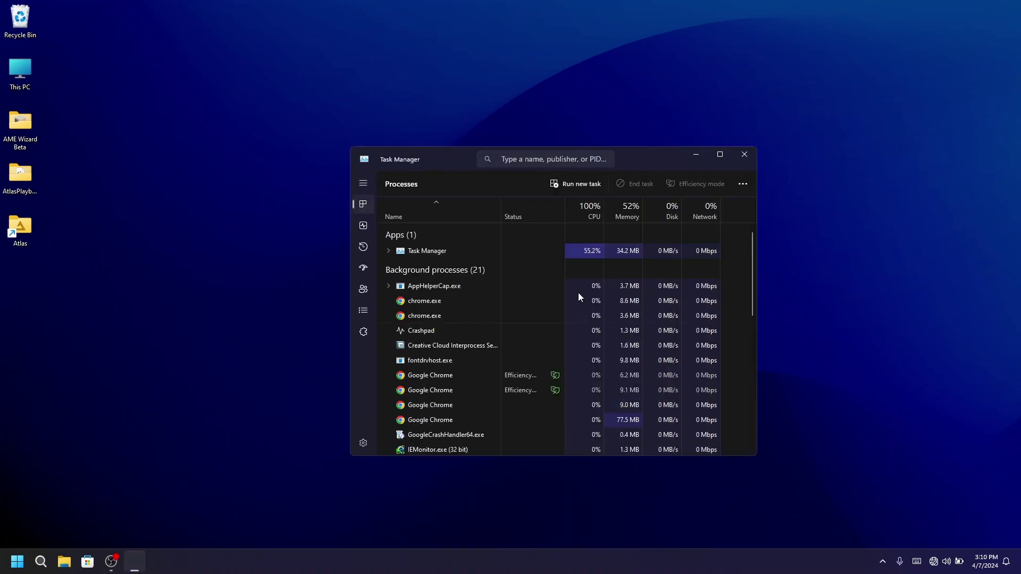
{"action": "left_click", "coordinate": [363, 227]}
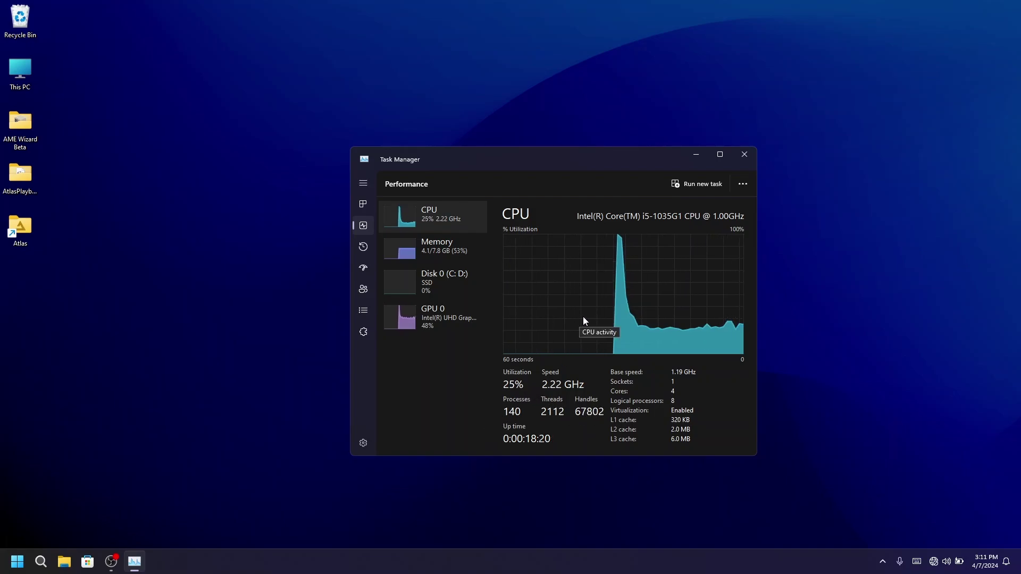
{"action": "left_click", "coordinate": [750, 158]}
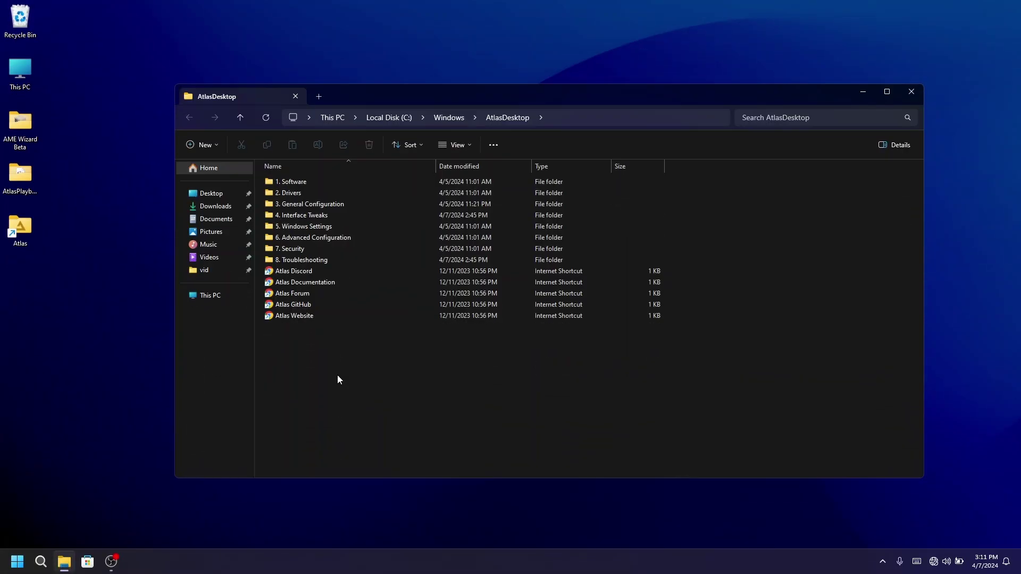
{"action": "left_click_drag", "start_coordinate": [335, 372], "coordinate": [275, 169]}
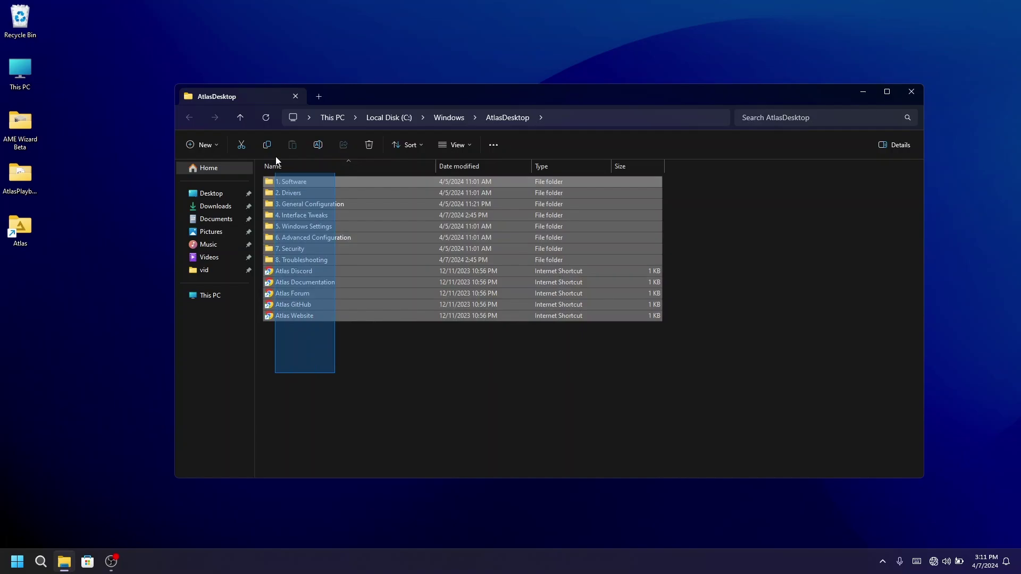
{"action": "left_click", "coordinate": [322, 352]}
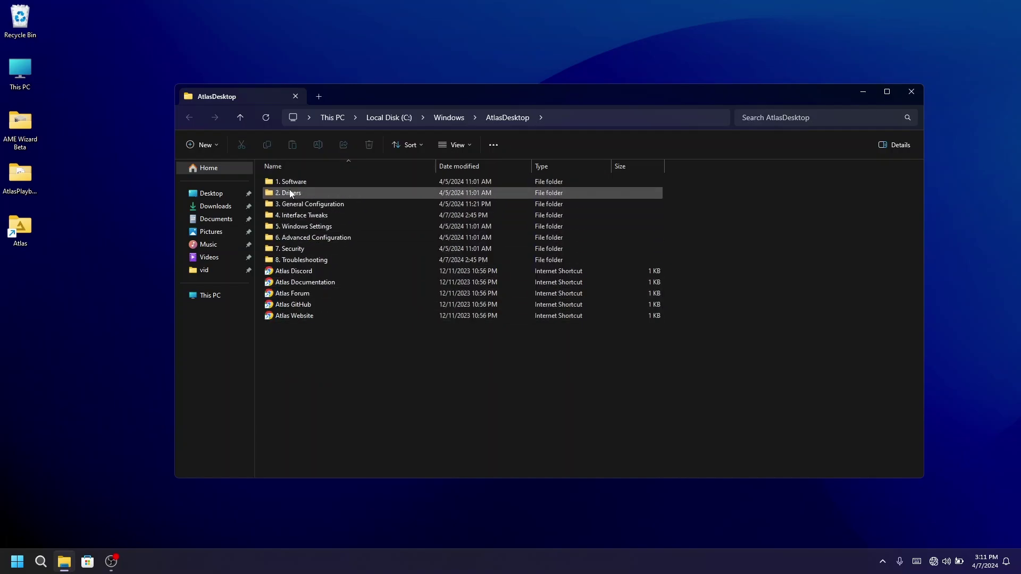
{"action": "double_click", "coordinate": [304, 182]}
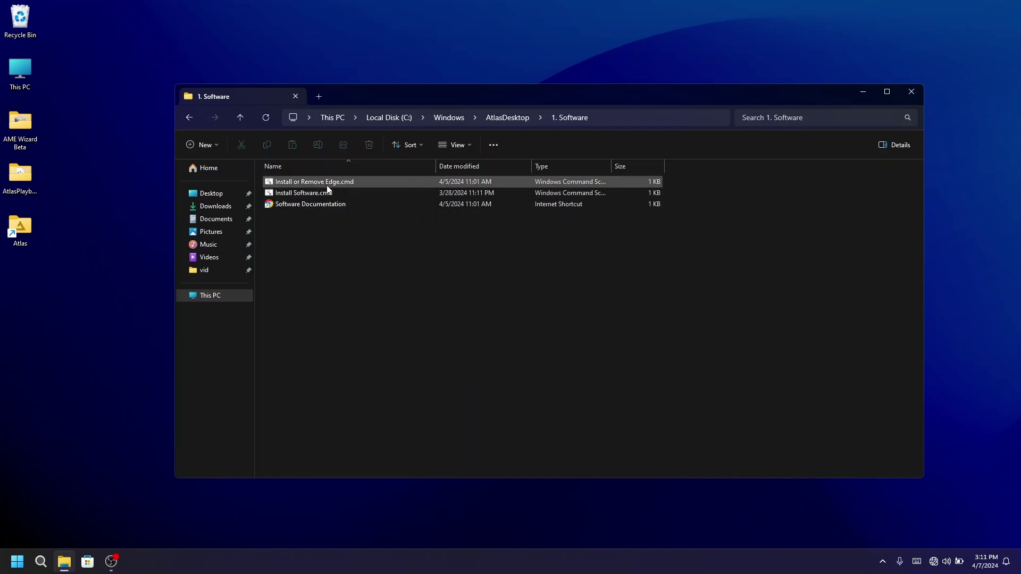
{"action": "left_click", "coordinate": [497, 117]}
{"action": "double_click", "coordinate": [310, 191]}
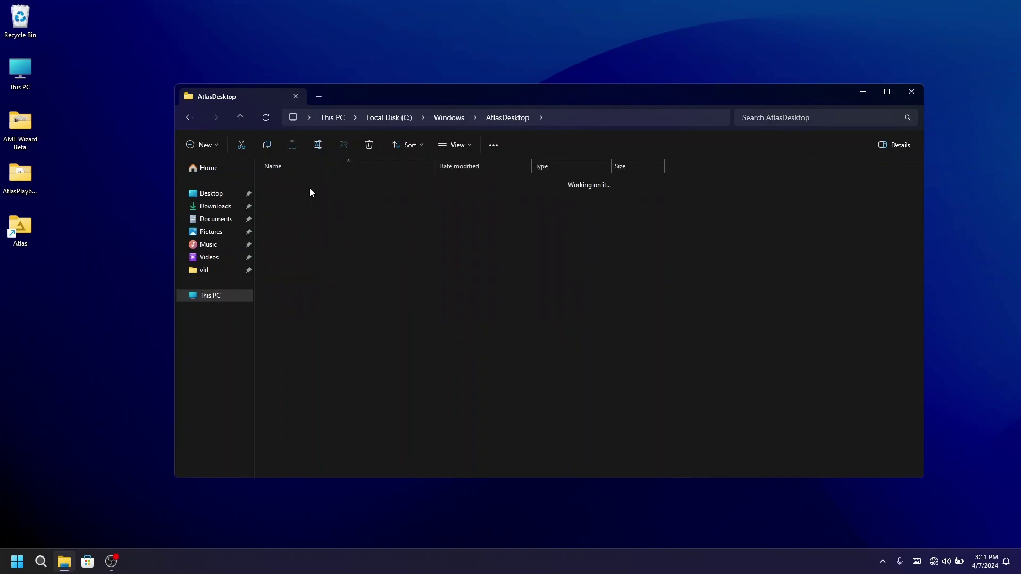
{"action": "double_click", "coordinate": [322, 182]}
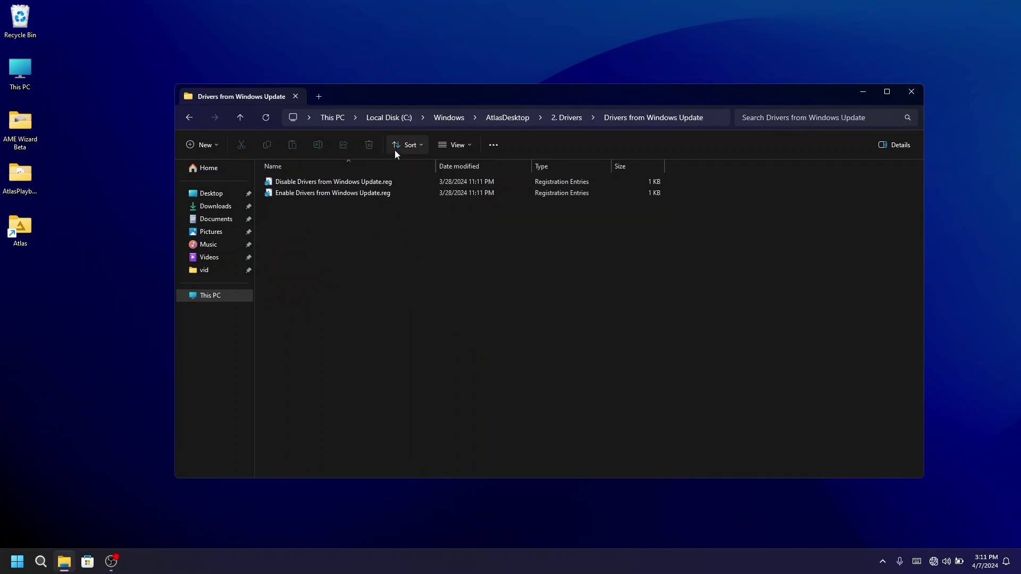
{"action": "left_click", "coordinate": [507, 117]}
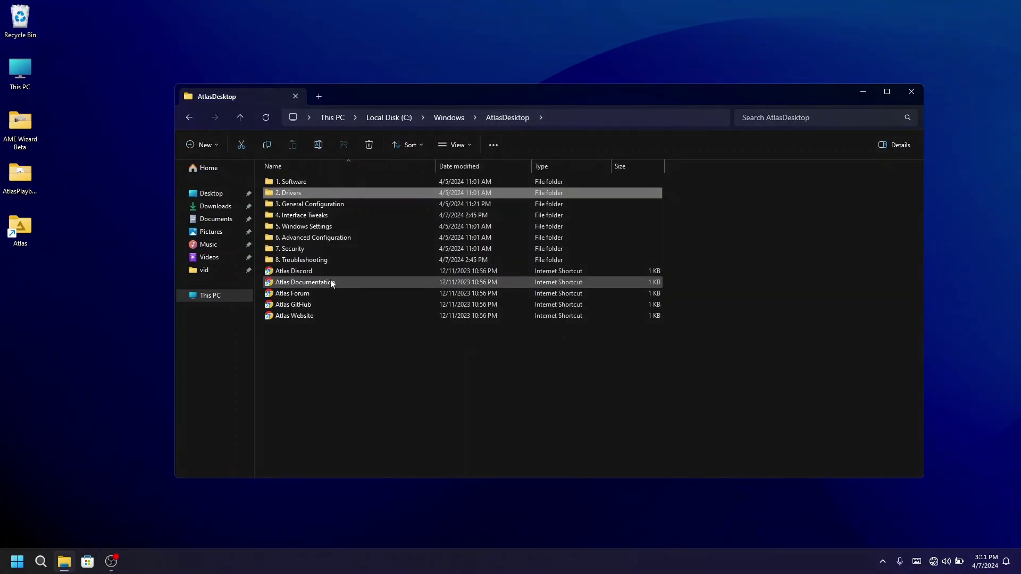
{"action": "left_click_drag", "start_coordinate": [296, 399], "coordinate": [377, 172]}
{"action": "left_click", "coordinate": [301, 388]}
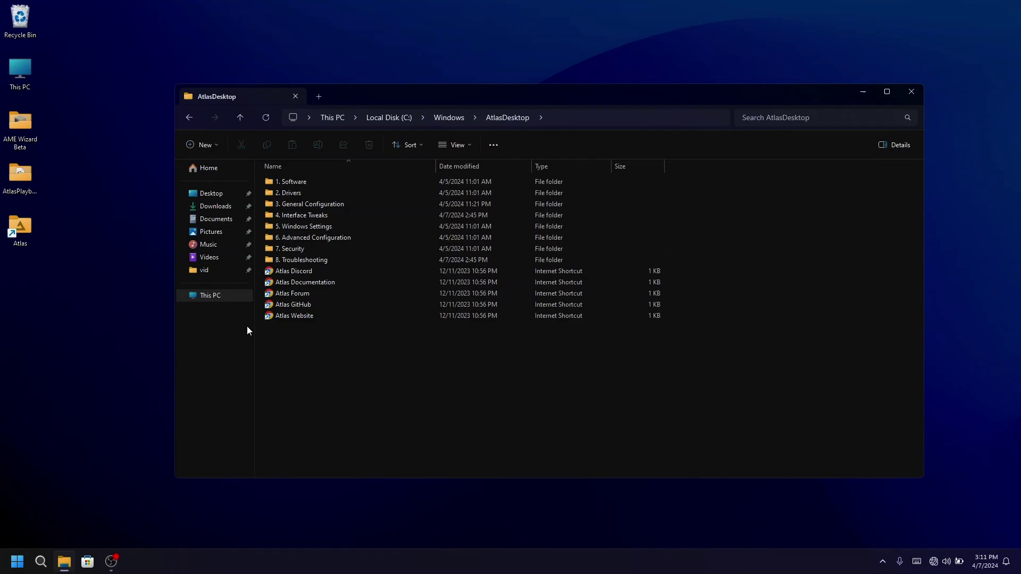
{"action": "left_click", "coordinate": [234, 296]}
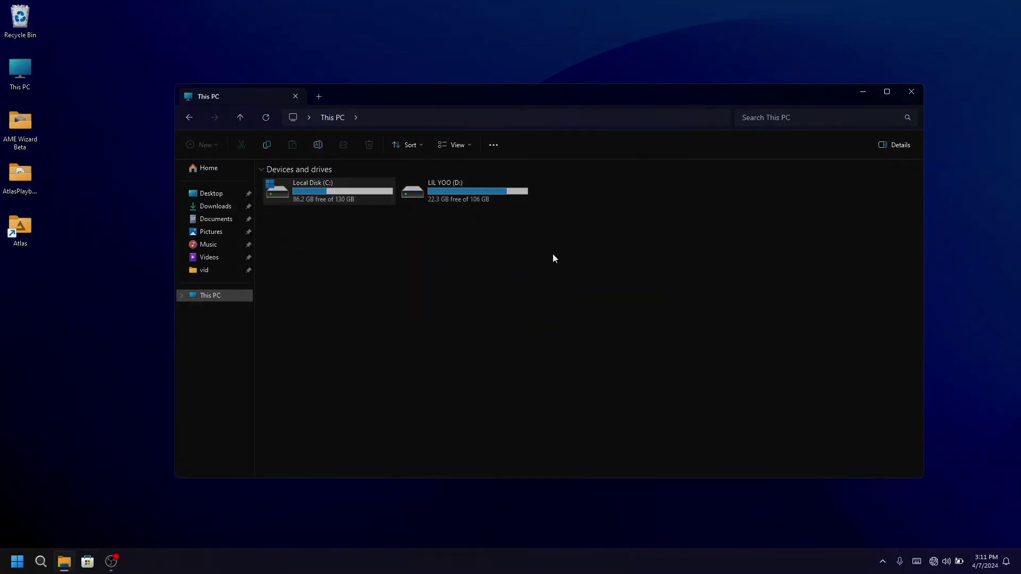
{"action": "left_click_drag", "start_coordinate": [557, 242], "coordinate": [365, 179]}
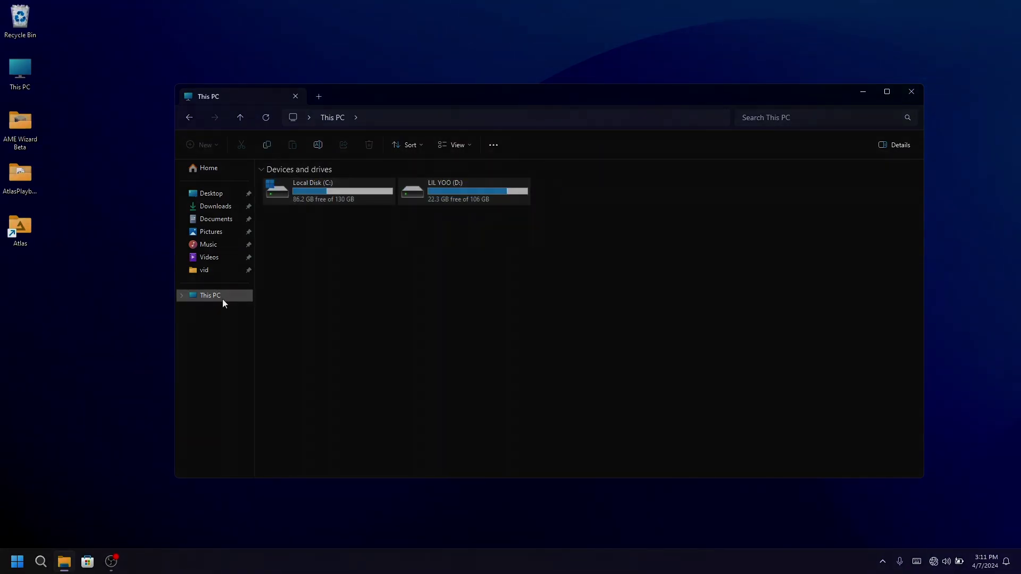
{"action": "left_click", "coordinate": [912, 92]}
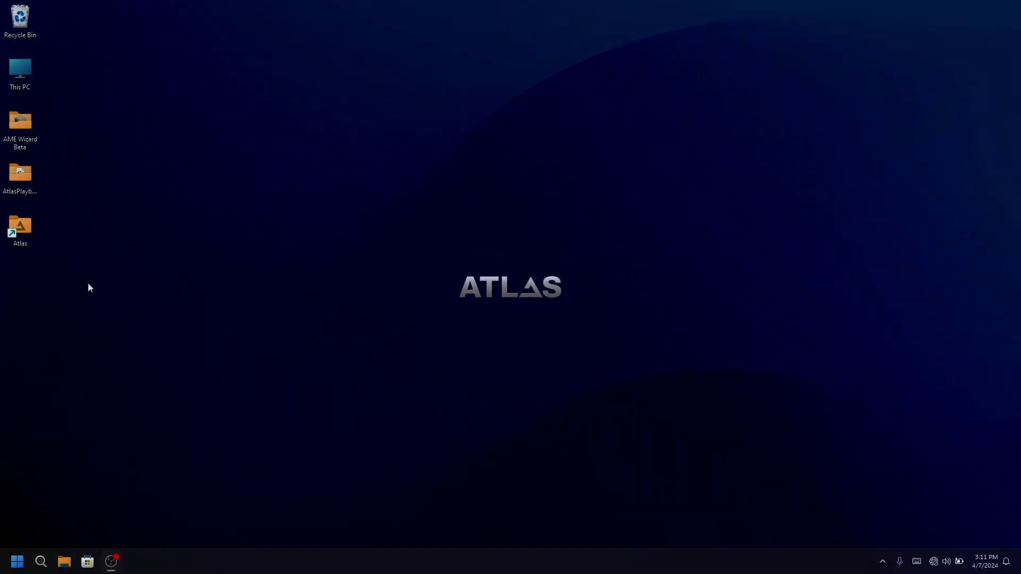